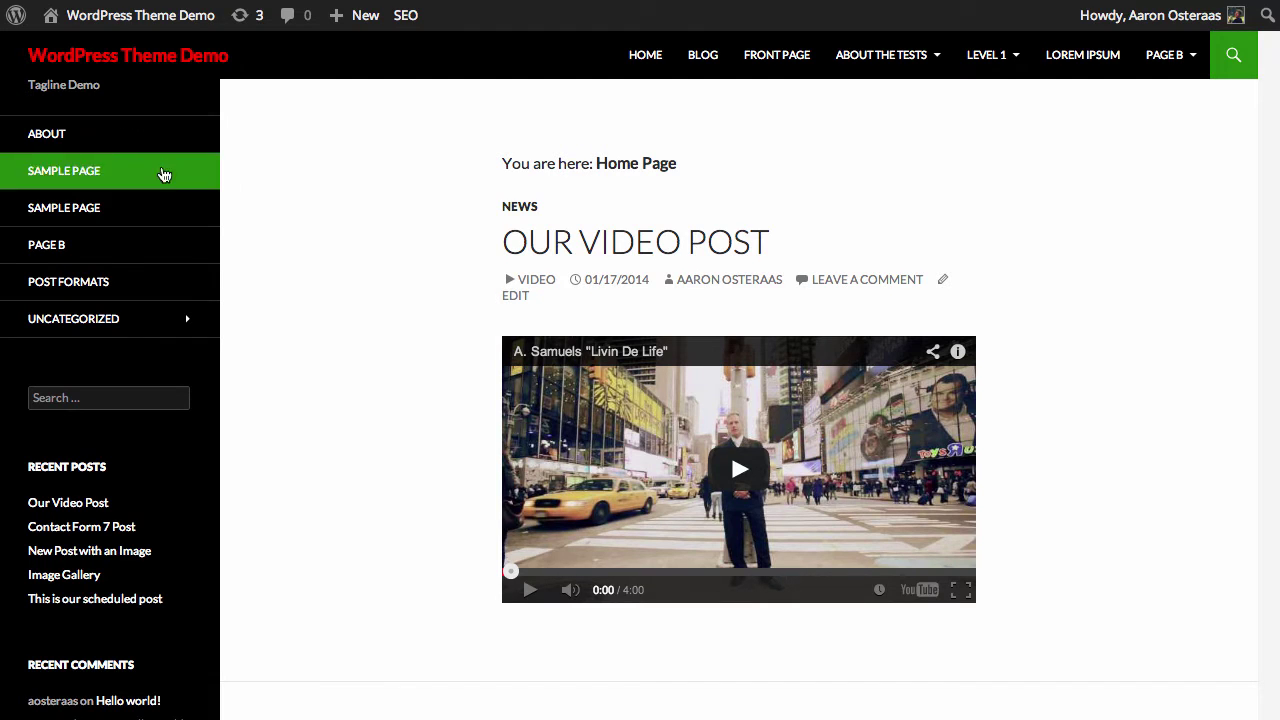
Go to the site's dashboard and search the installable plugins for "Wp smush it".
{"action": "mouse_move", "coordinate": [130, 15]}
{"action": "left_click", "coordinate": [75, 102]}
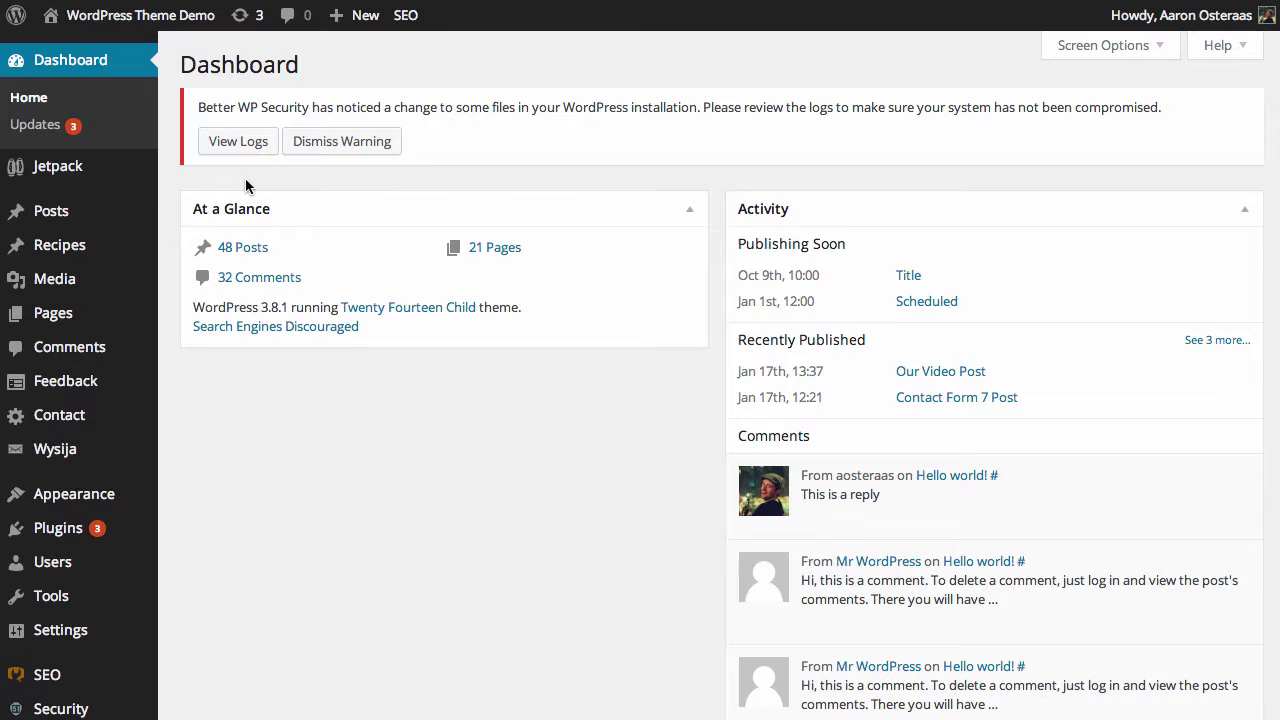
{"action": "mouse_move", "coordinate": [54, 527]}
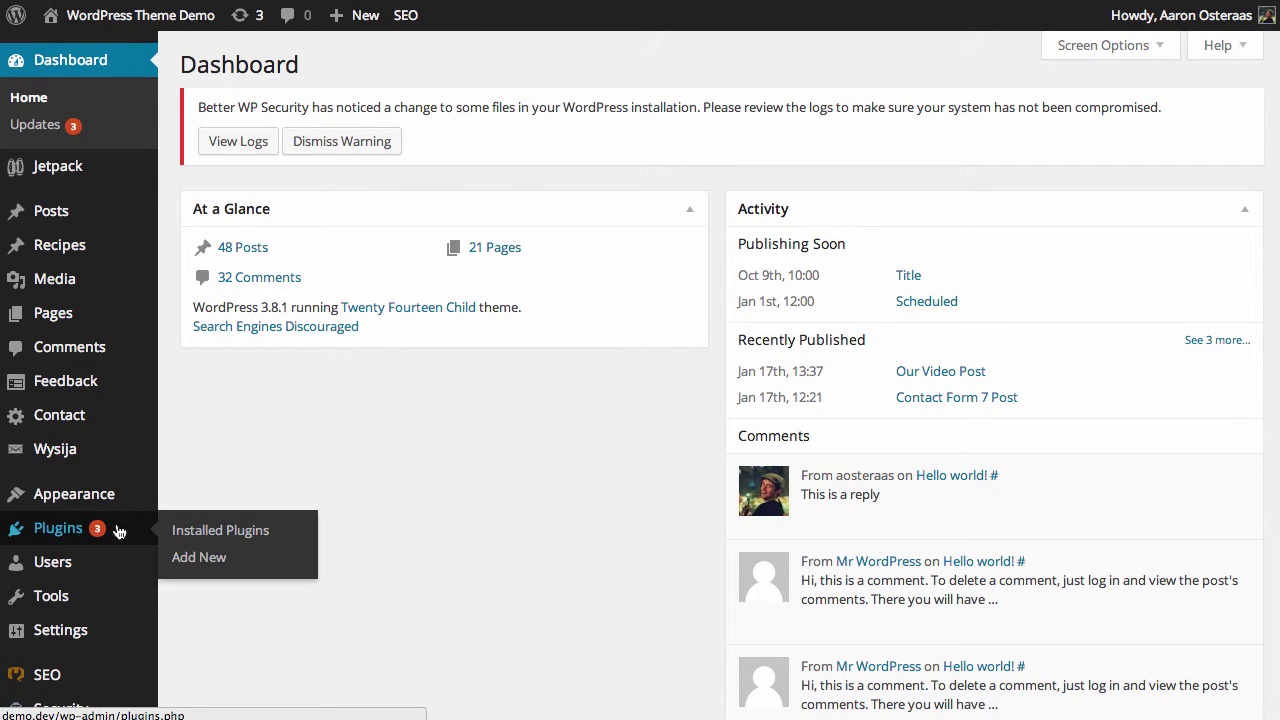
{"action": "left_click", "coordinate": [195, 557]}
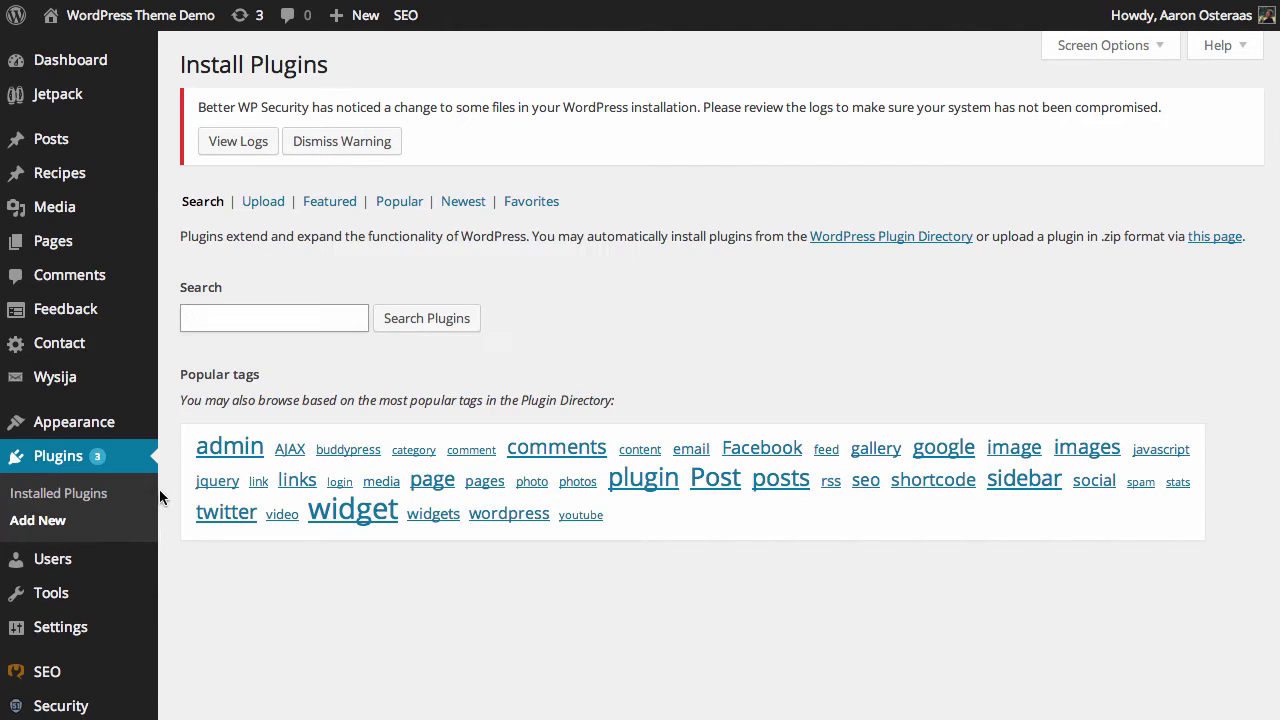
{"action": "left_click", "coordinate": [221, 311]}
{"action": "type", "text": "Wp smush it"}
{"action": "key", "text": "Return"}
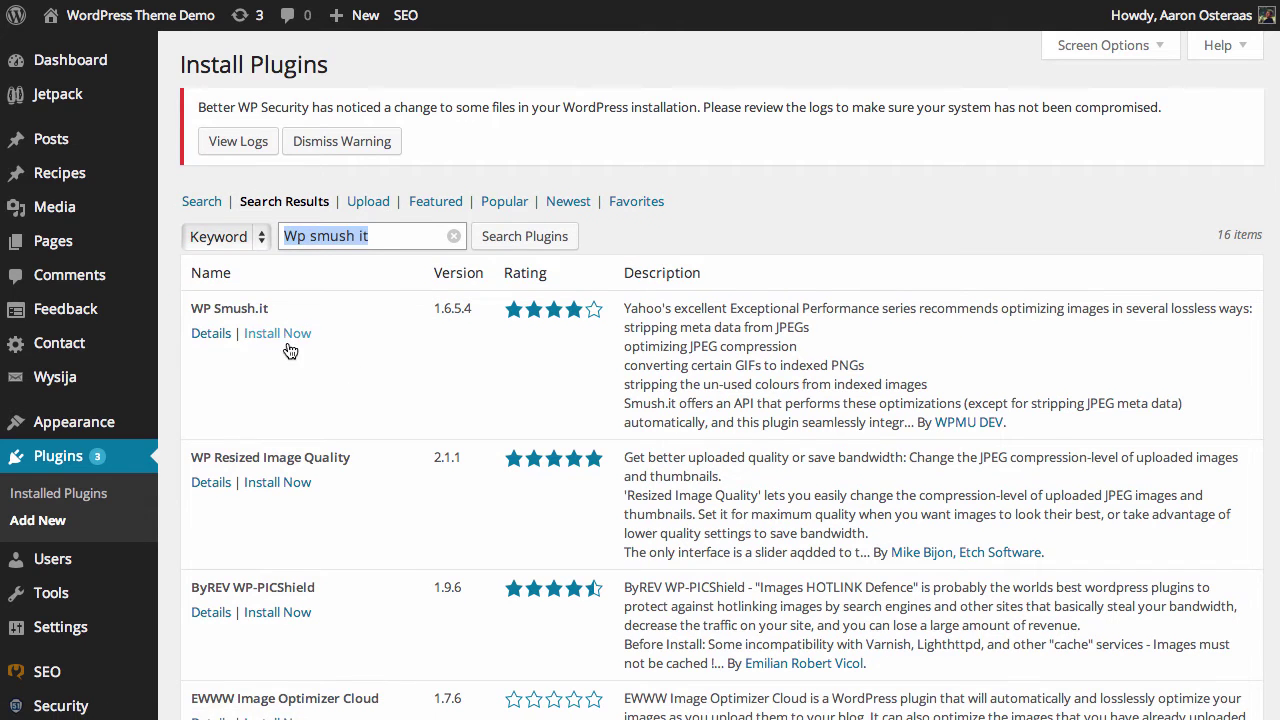
Install the WP Smush.it plugin and activate it.
{"action": "left_click", "coordinate": [279, 333]}
{"action": "key", "text": "Return"}
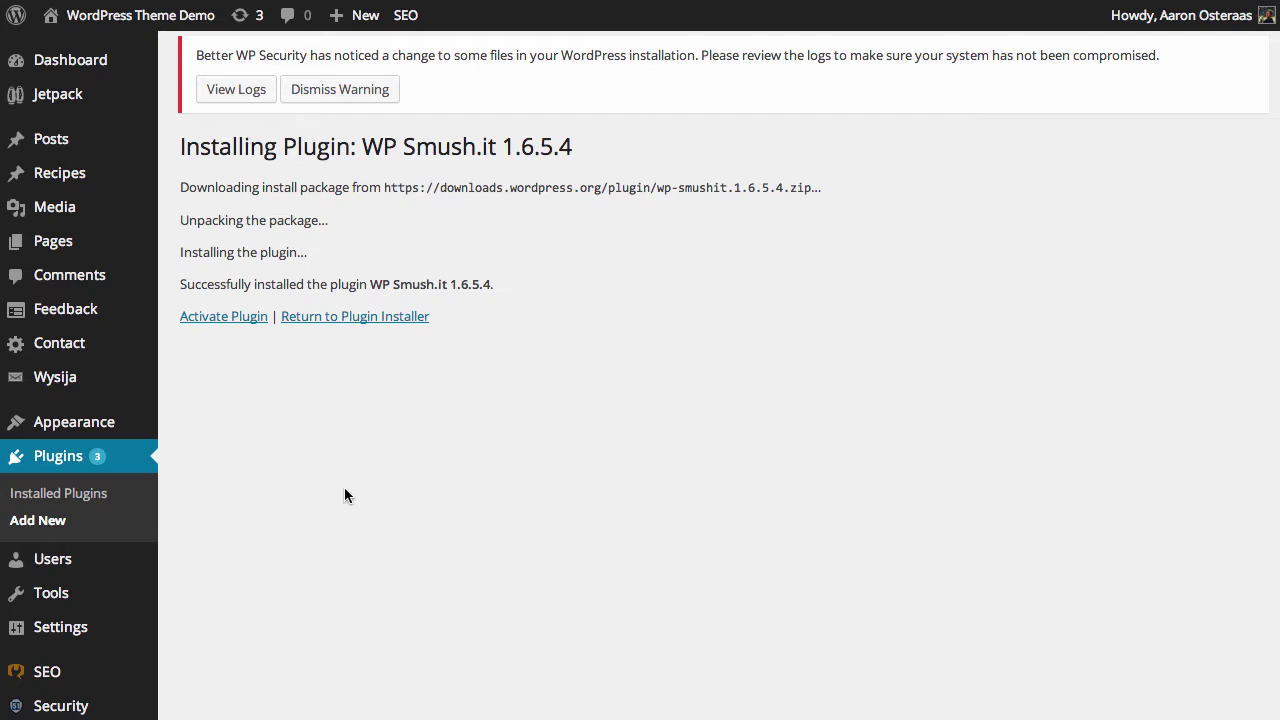
{"action": "left_click", "coordinate": [224, 318]}
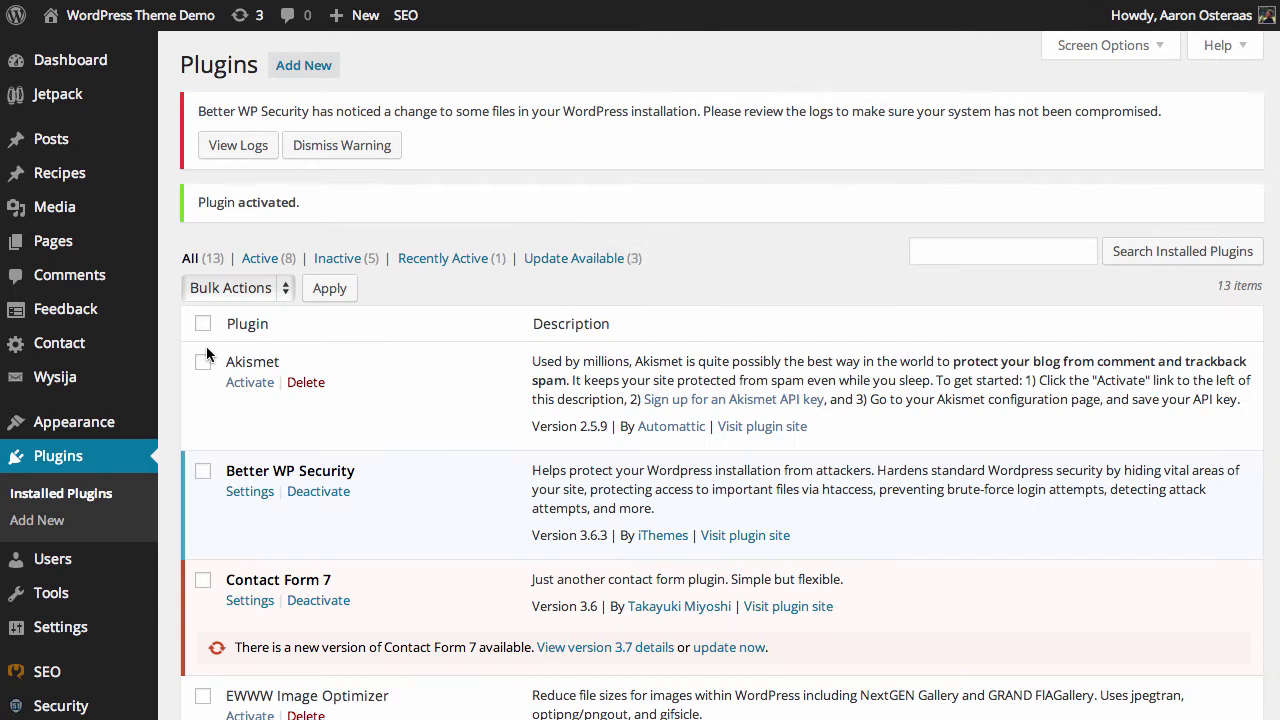
Review the WP Smush.it options in the Media settings, including the choices for processing images on upload.
{"action": "scroll", "coordinate": [166, 375], "scroll_direction": "down", "scroll_amount": 5}
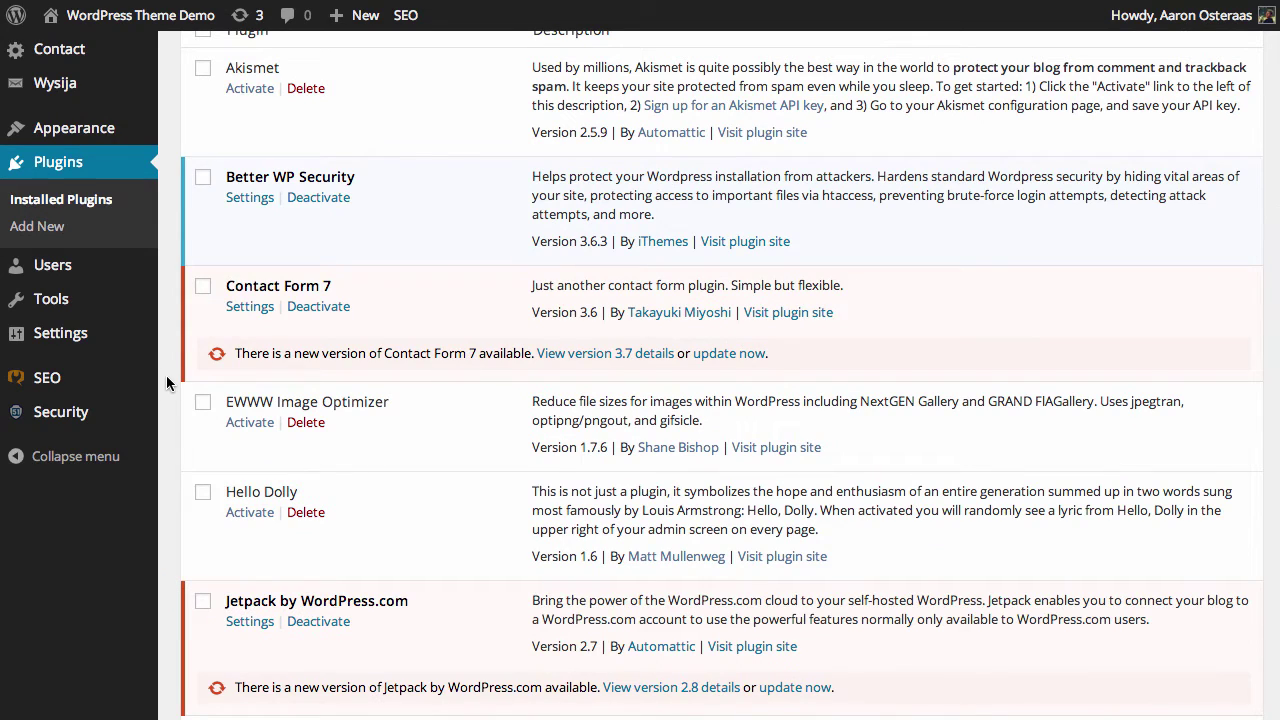
{"action": "mouse_move", "coordinate": [148, 353]}
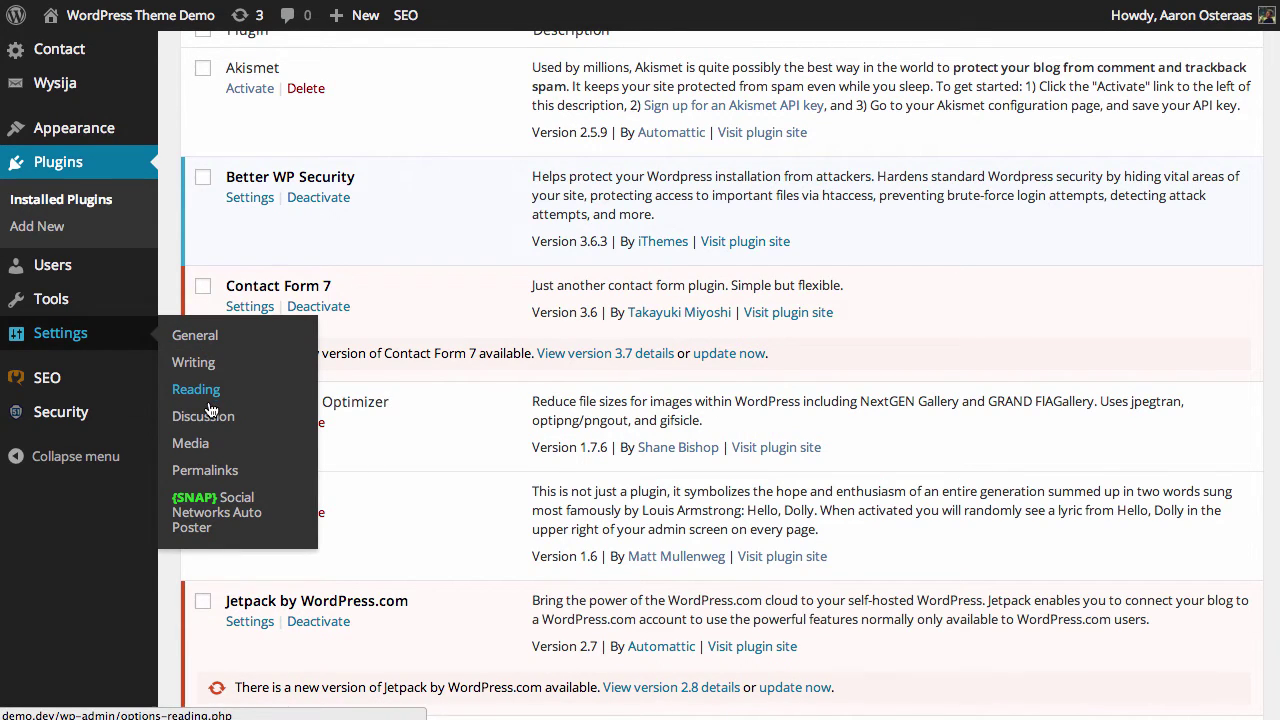
{"action": "left_click", "coordinate": [199, 451]}
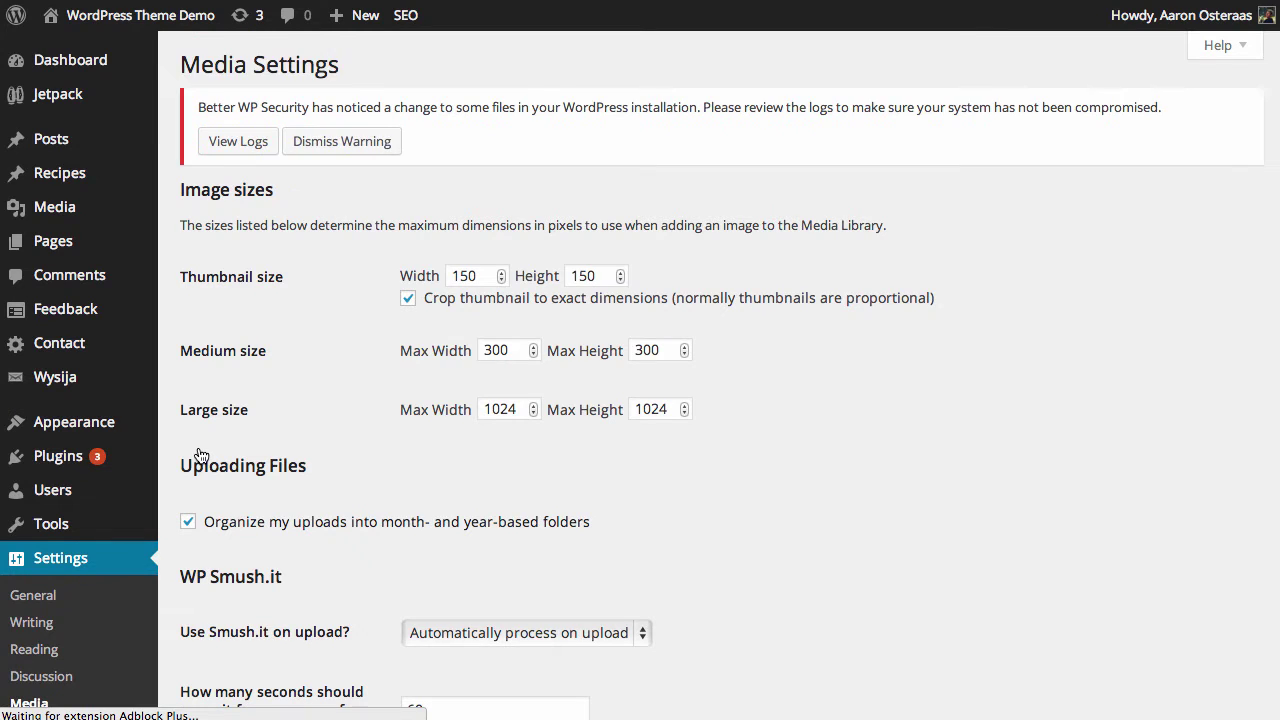
{"action": "scroll", "coordinate": [335, 277], "scroll_direction": "down", "scroll_amount": 5}
{"action": "scroll", "coordinate": [335, 277], "scroll_direction": "down", "scroll_amount": 2}
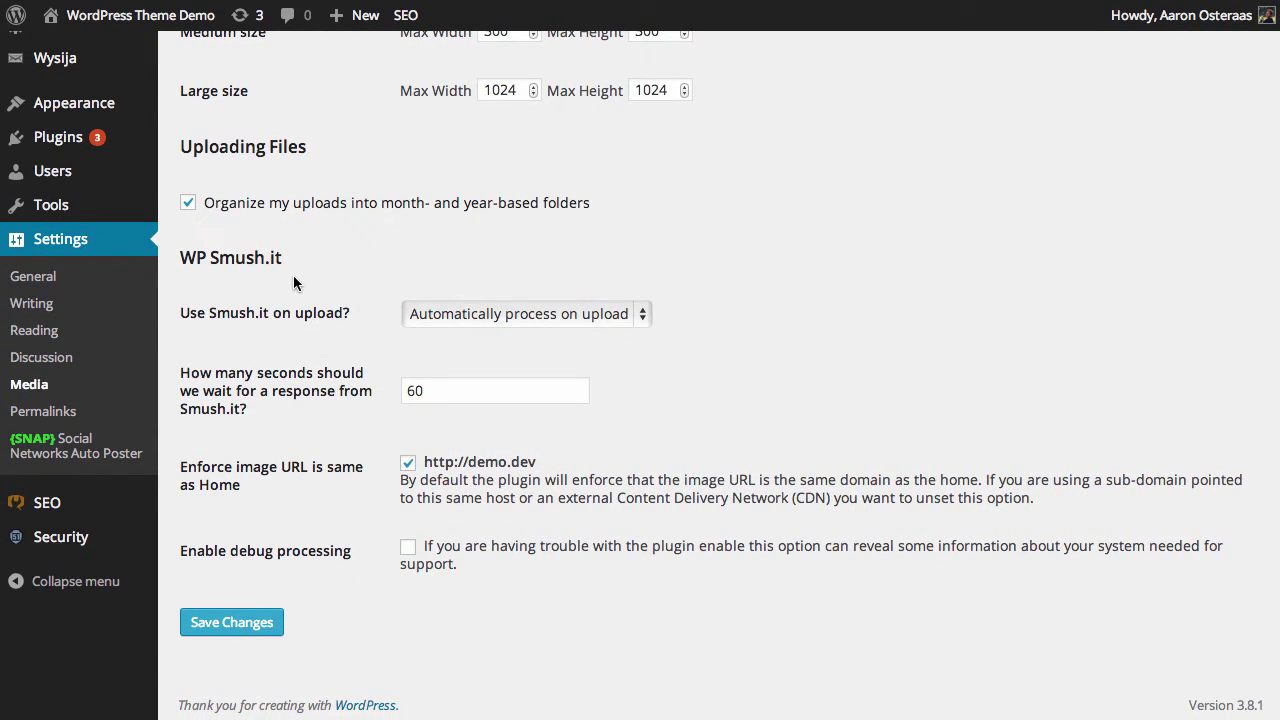
{"action": "left_click", "coordinate": [405, 313]}
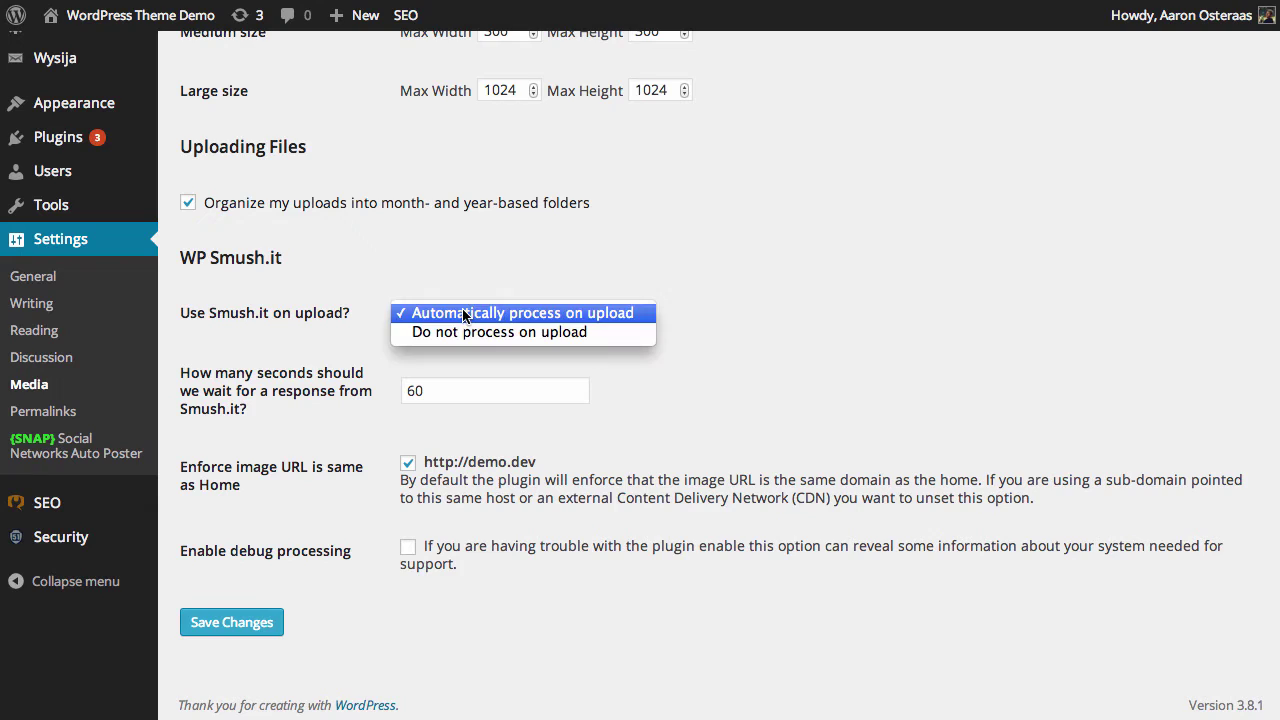
{"action": "left_click", "coordinate": [686, 309]}
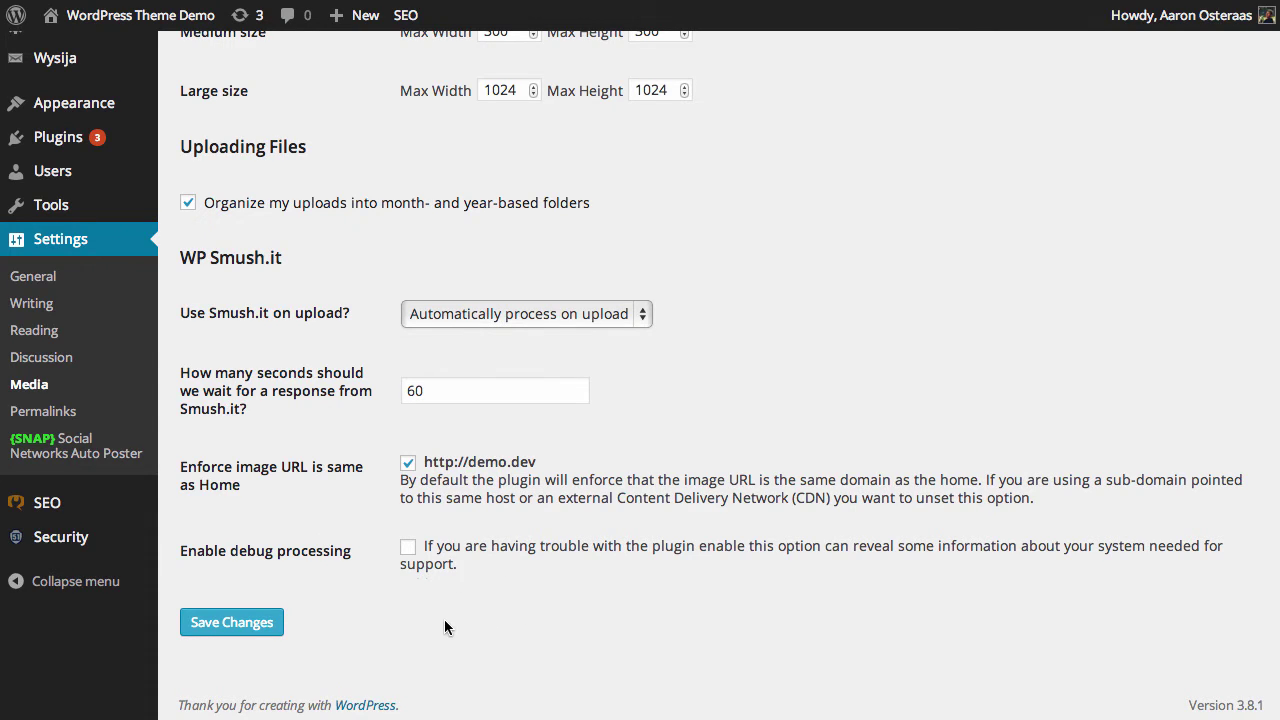
{"action": "scroll", "coordinate": [721, 570], "scroll_direction": "up", "scroll_amount": 3}
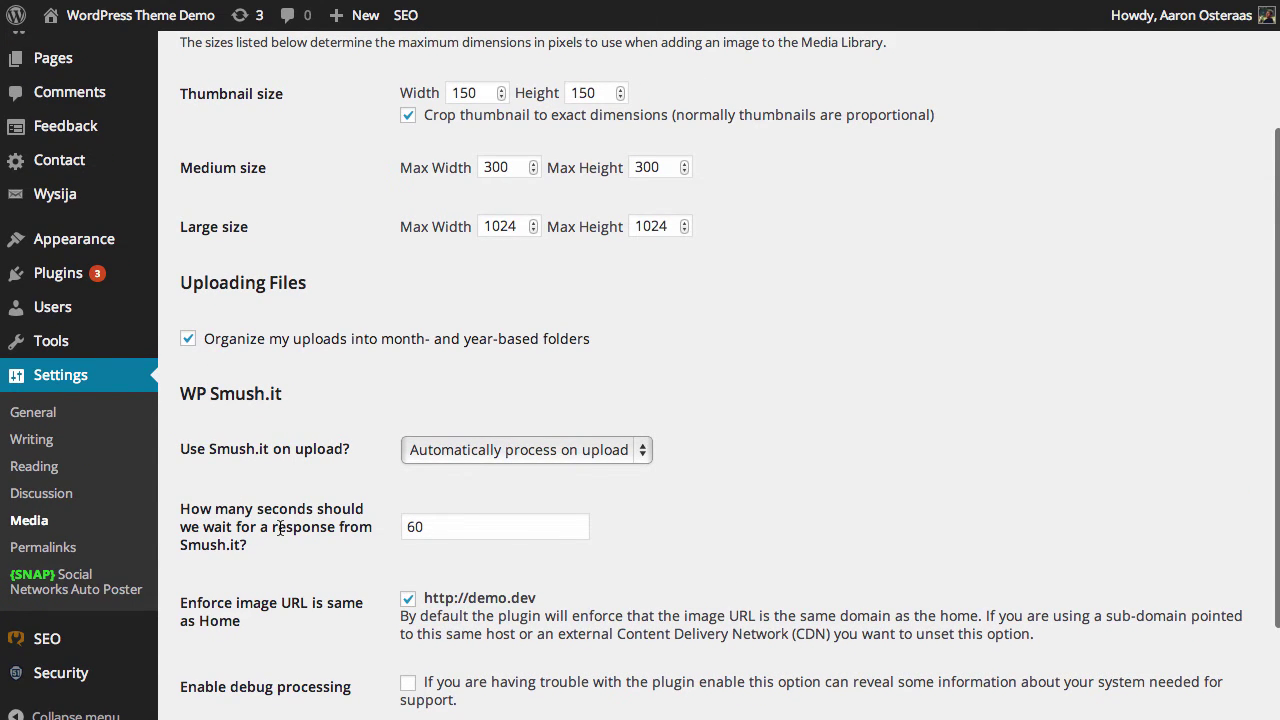
{"action": "scroll", "coordinate": [284, 540], "scroll_direction": "up", "scroll_amount": 4}
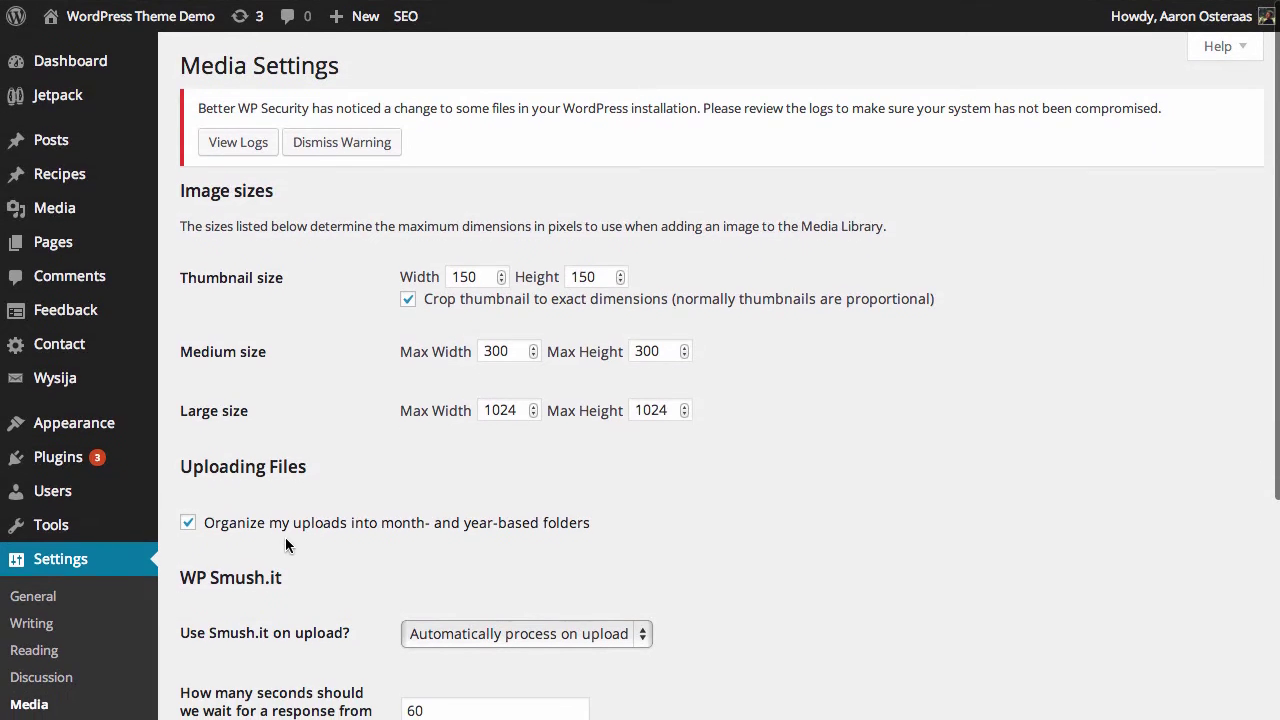
Visit the site's home page and look through its posts and images.
{"action": "left_click", "coordinate": [156, 16]}
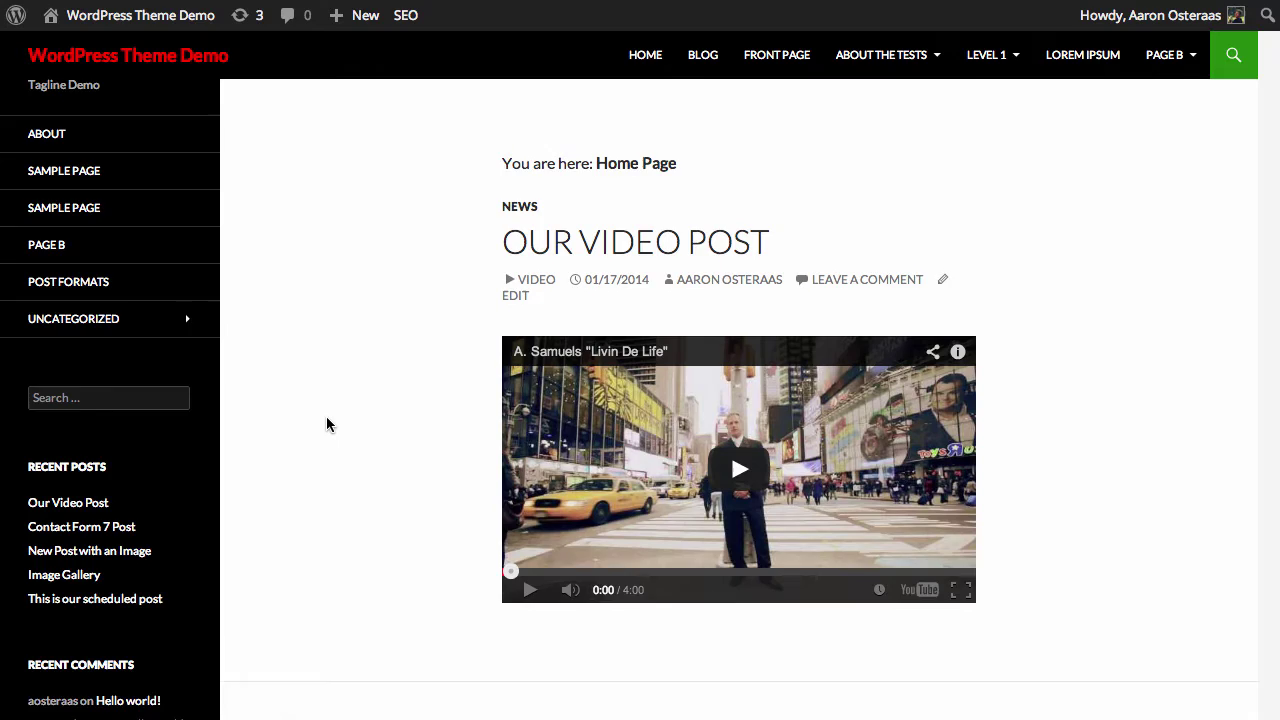
{"action": "scroll", "coordinate": [326, 416], "scroll_direction": "down", "scroll_amount": 5}
{"action": "scroll", "coordinate": [326, 416], "scroll_direction": "down", "scroll_amount": 10}
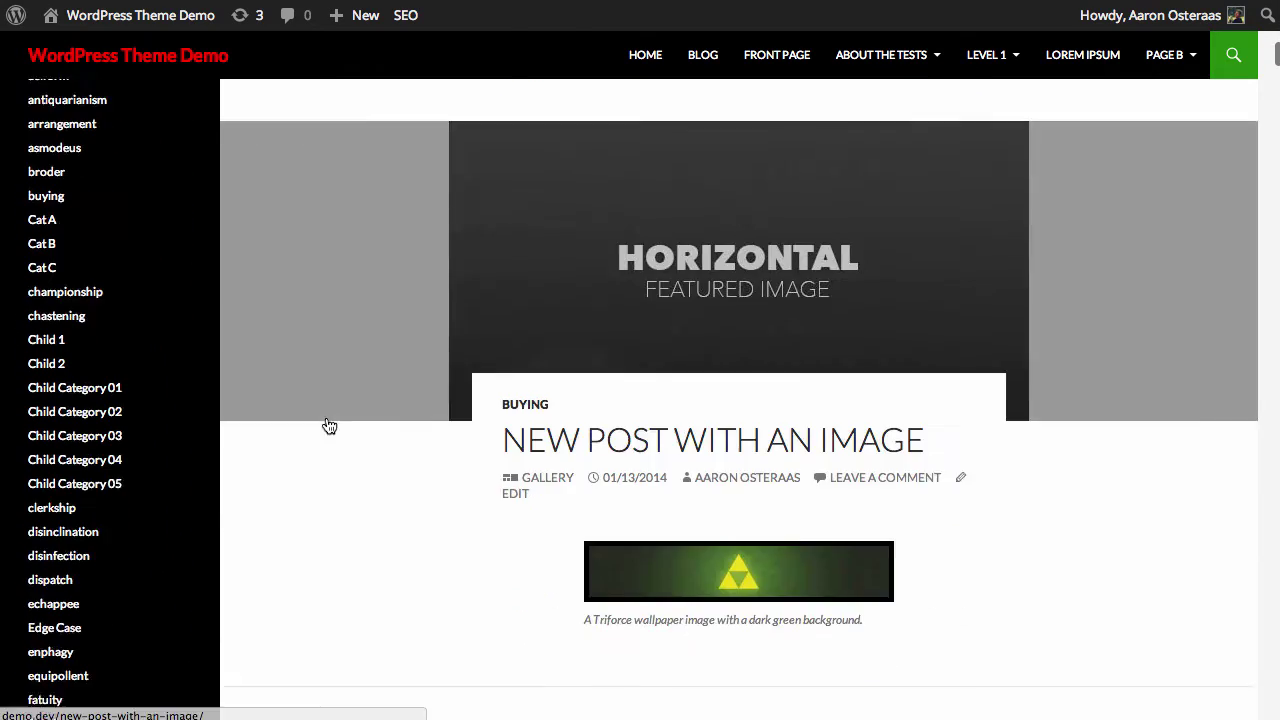
{"action": "scroll", "coordinate": [649, 480], "scroll_direction": "down", "scroll_amount": 8}
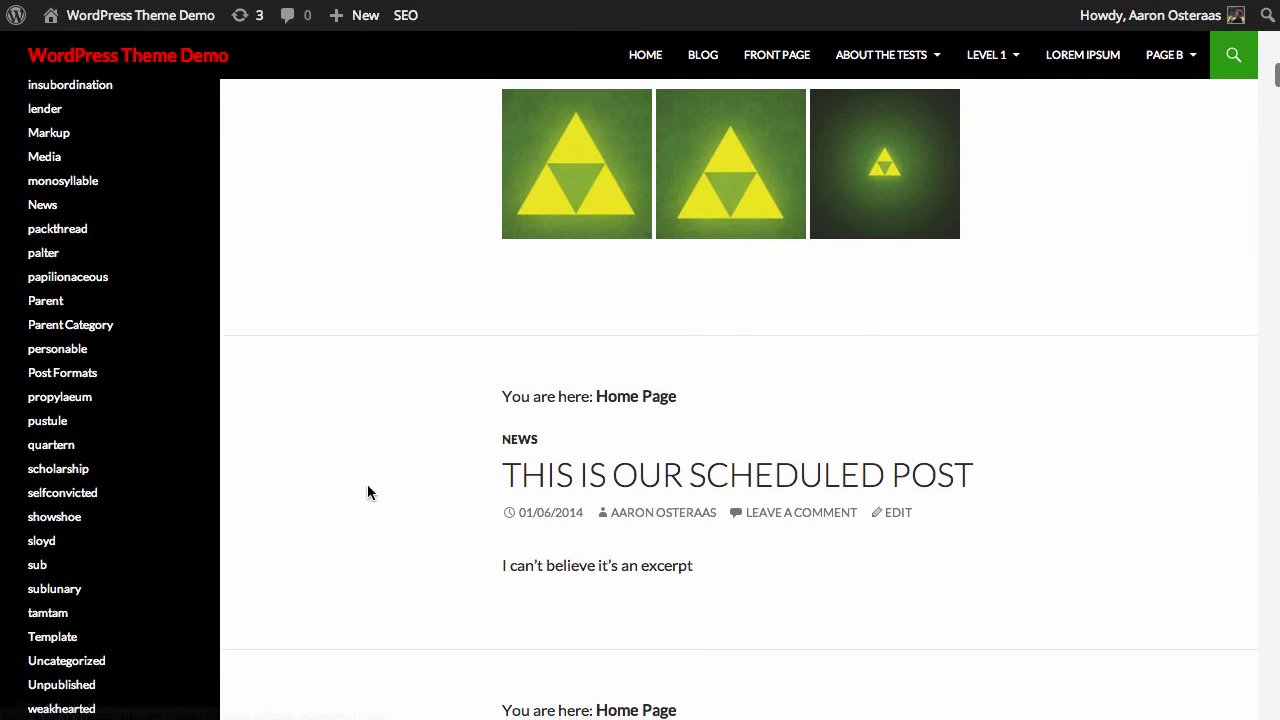
{"action": "scroll", "coordinate": [366, 491], "scroll_direction": "down", "scroll_amount": 5}
{"action": "scroll", "coordinate": [364, 488], "scroll_direction": "up", "scroll_amount": 20}
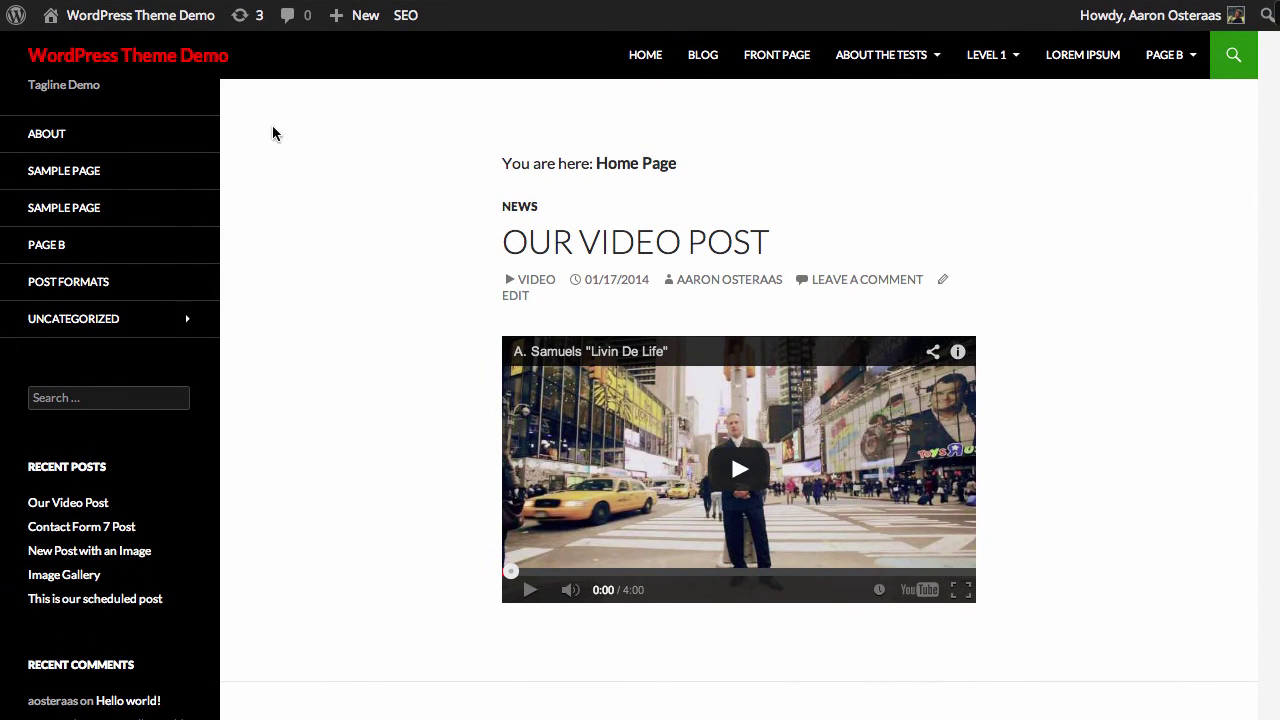
Return to the dashboard and search the installable plugins for "BJ lazy load".
{"action": "mouse_move", "coordinate": [140, 15]}
{"action": "left_click", "coordinate": [77, 49]}
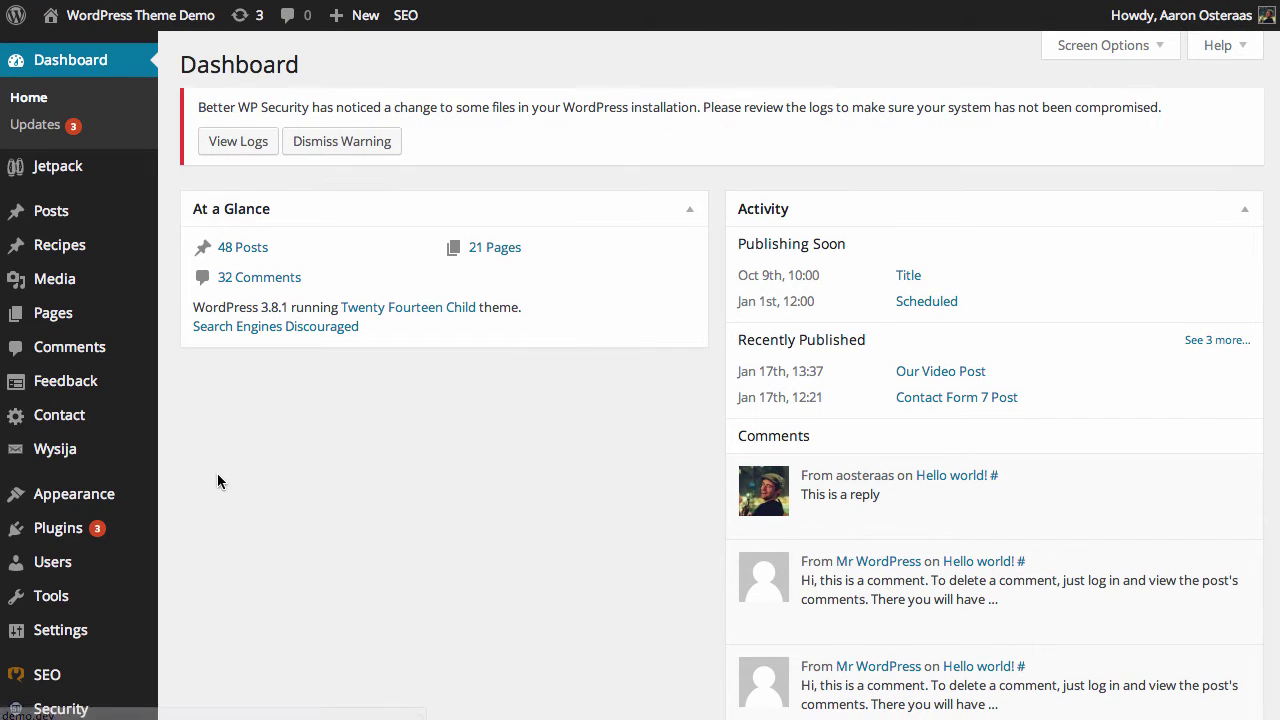
{"action": "mouse_move", "coordinate": [60, 528]}
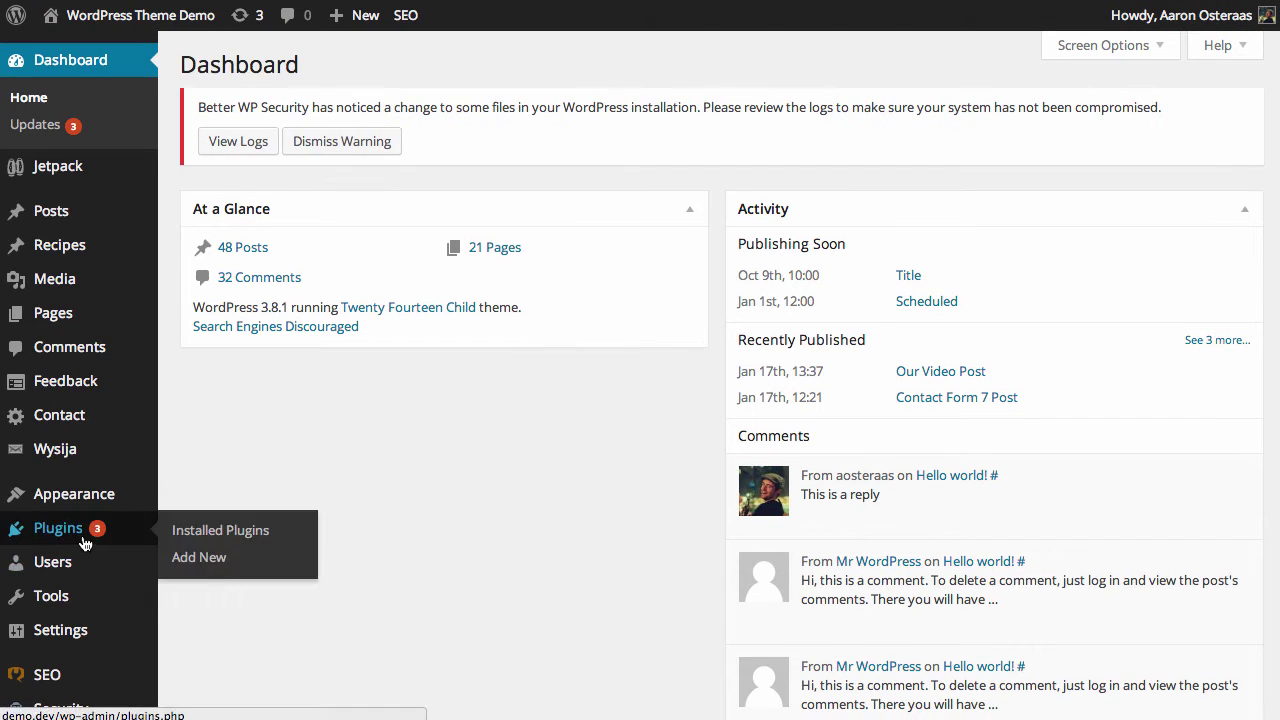
{"action": "left_click", "coordinate": [198, 558]}
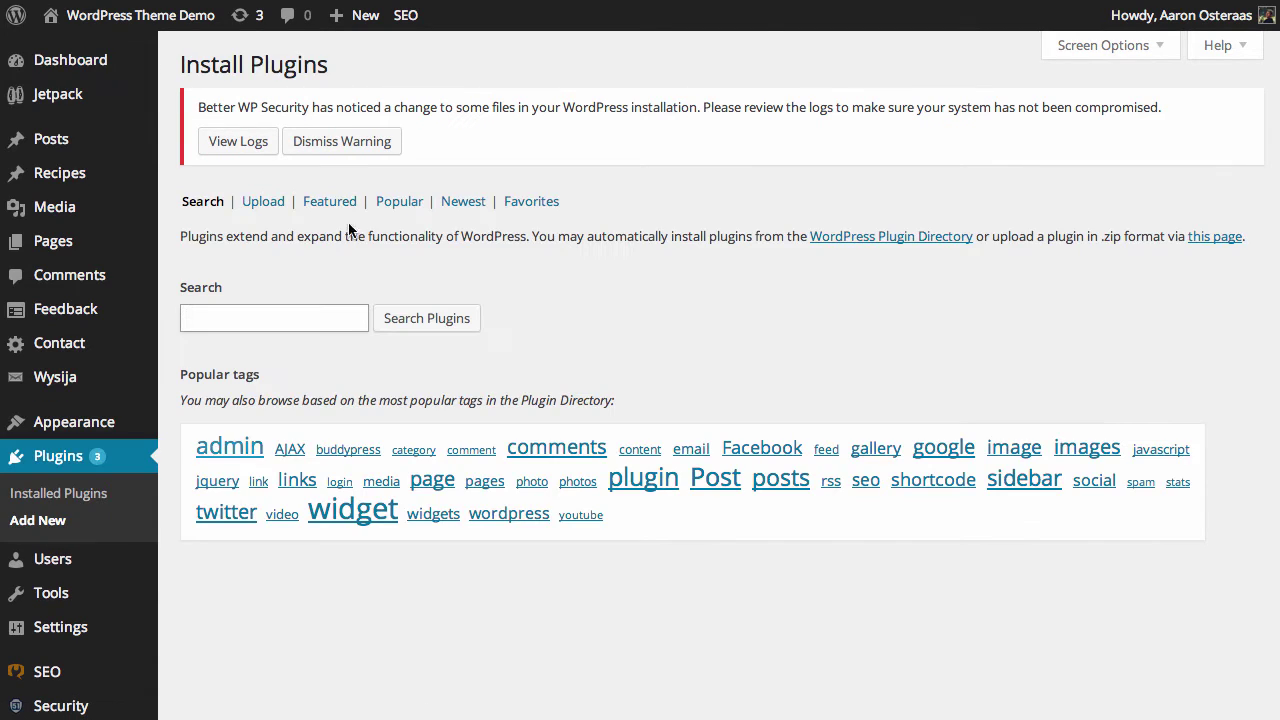
{"action": "type", "text": "BJ lazy load"}
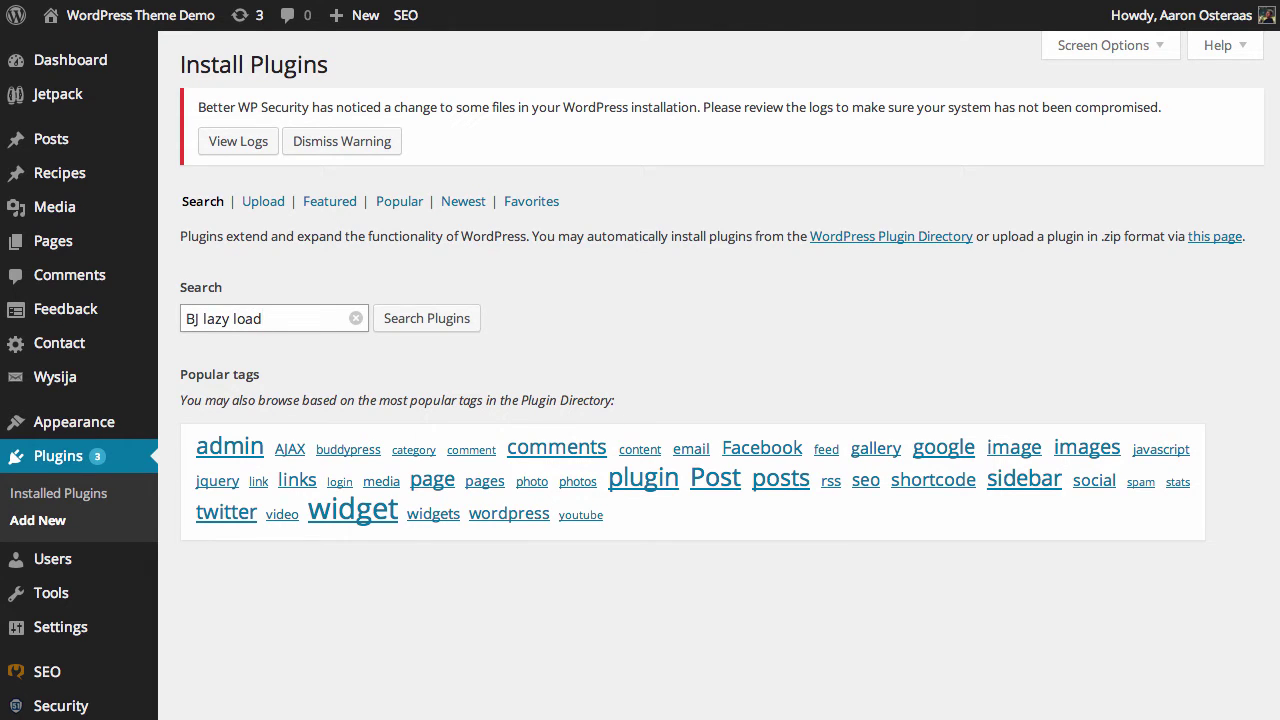
{"action": "key", "text": "Return"}
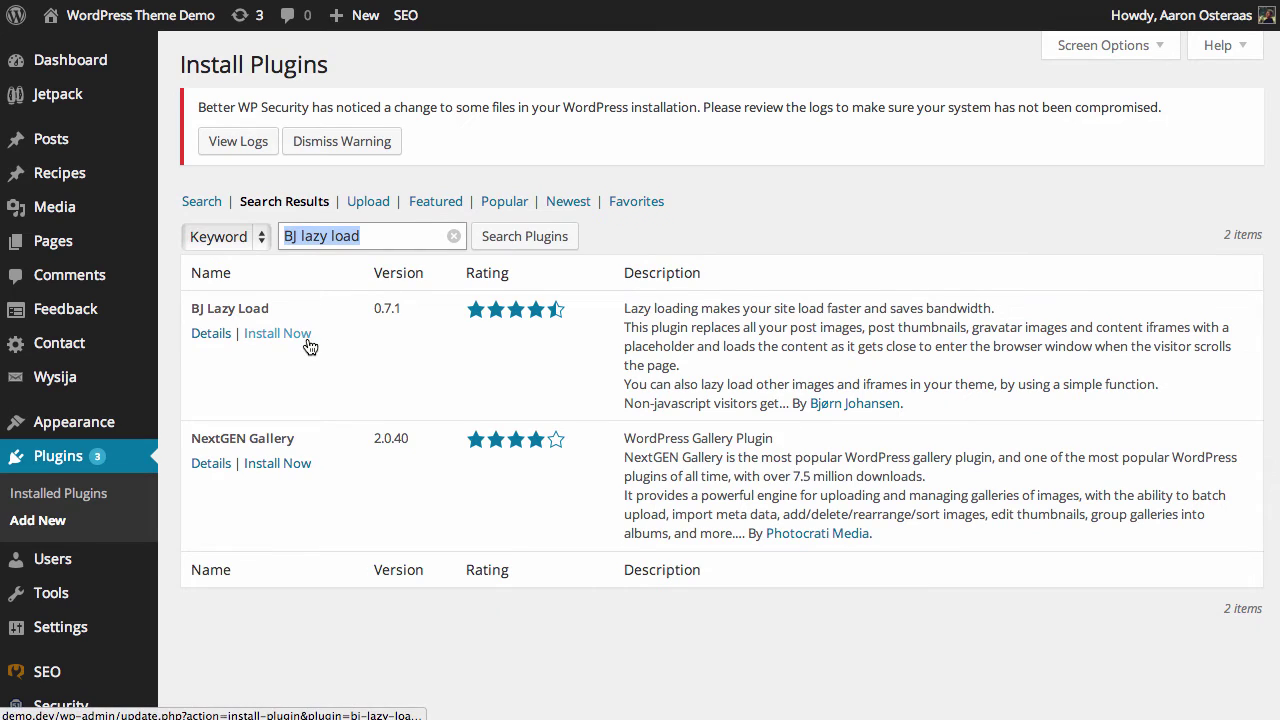
Install the BJ Lazy Load plugin and activate it.
{"action": "left_click", "coordinate": [307, 340]}
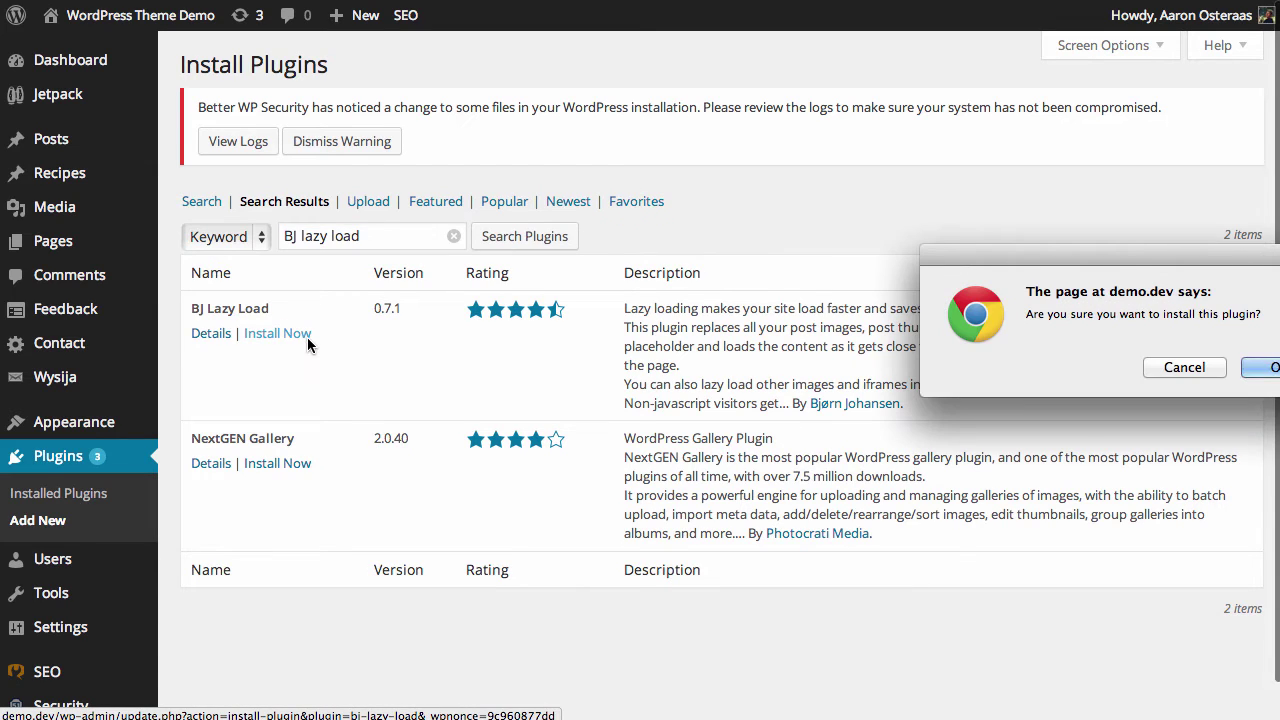
{"action": "left_click", "coordinate": [1256, 367]}
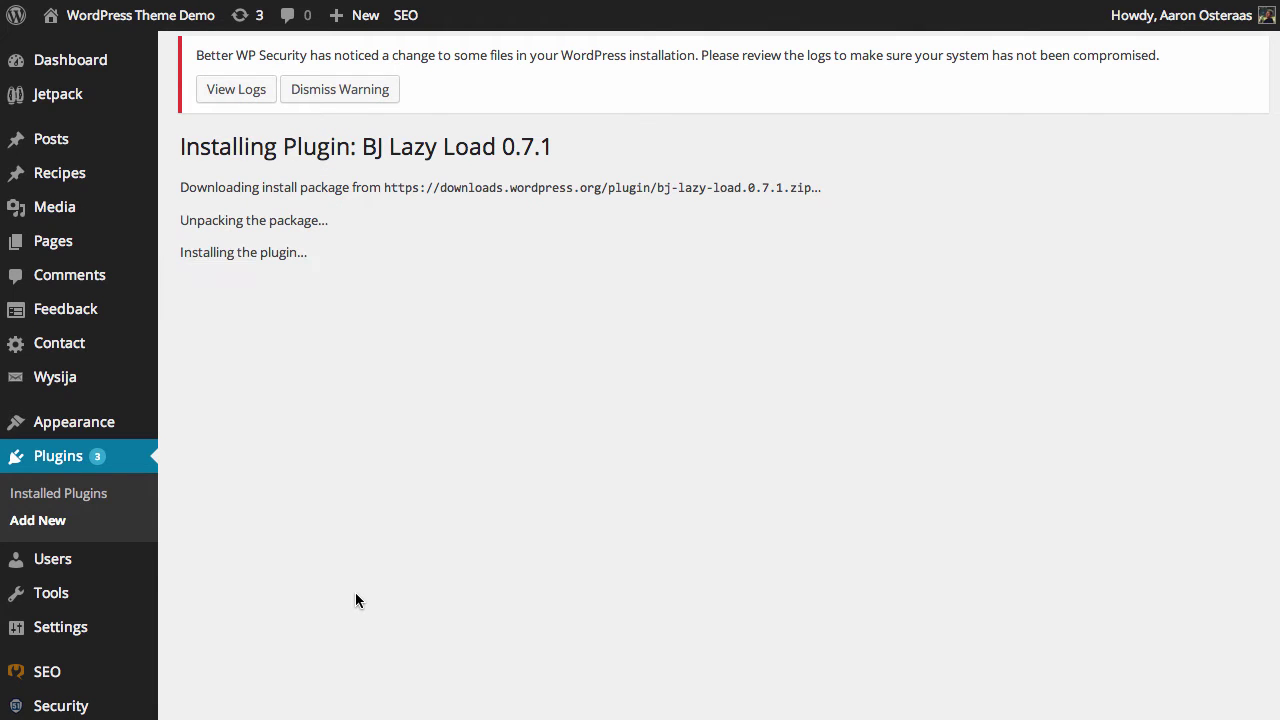
{"action": "left_click", "coordinate": [232, 319]}
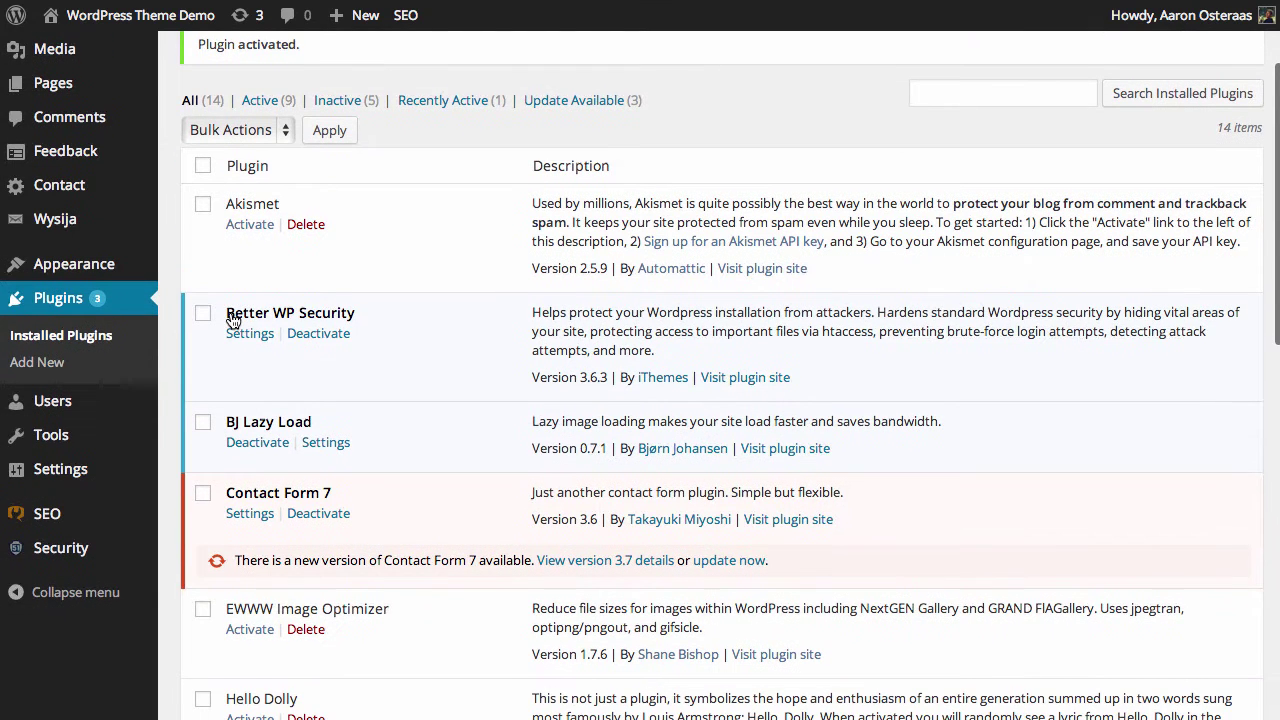
Review the BJ Lazy Load options, including placeholder image URL, skipped image classes, threshold, infinite scroll and responsive images.
{"action": "mouse_move", "coordinate": [98, 479]}
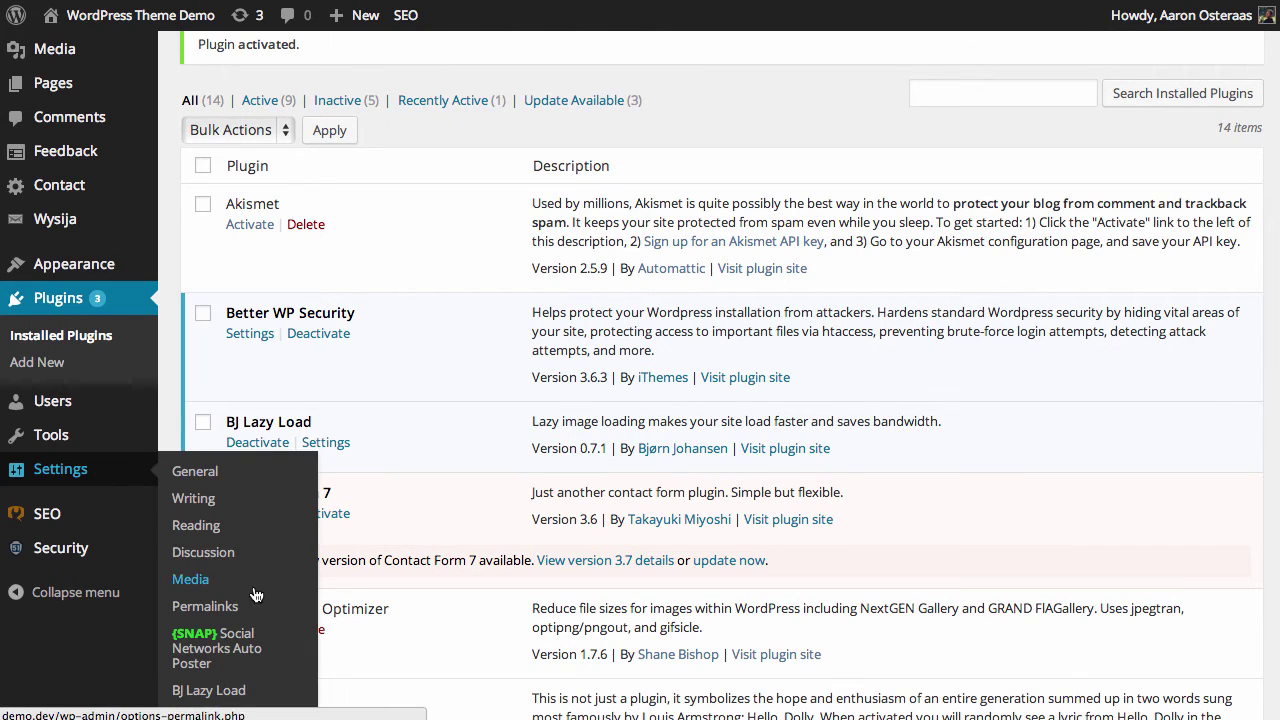
{"action": "scroll", "coordinate": [517, 236], "scroll_direction": "up", "scroll_amount": 3}
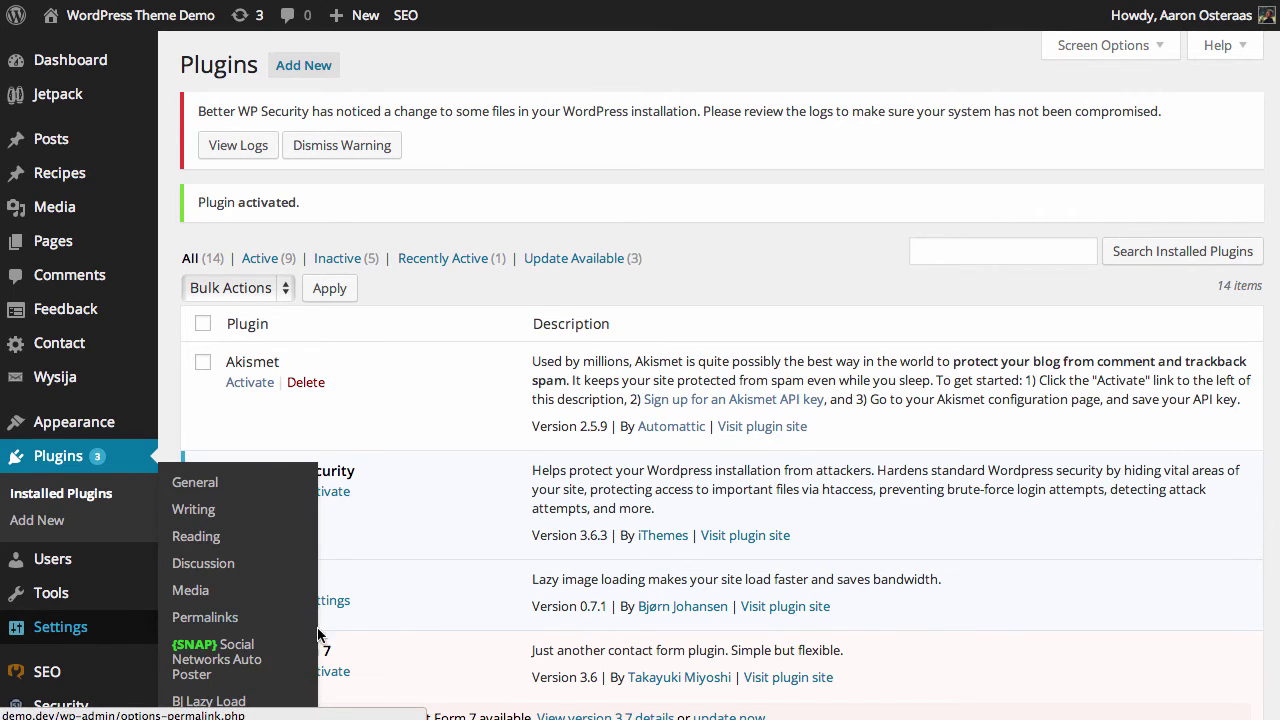
{"action": "mouse_move", "coordinate": [100, 627]}
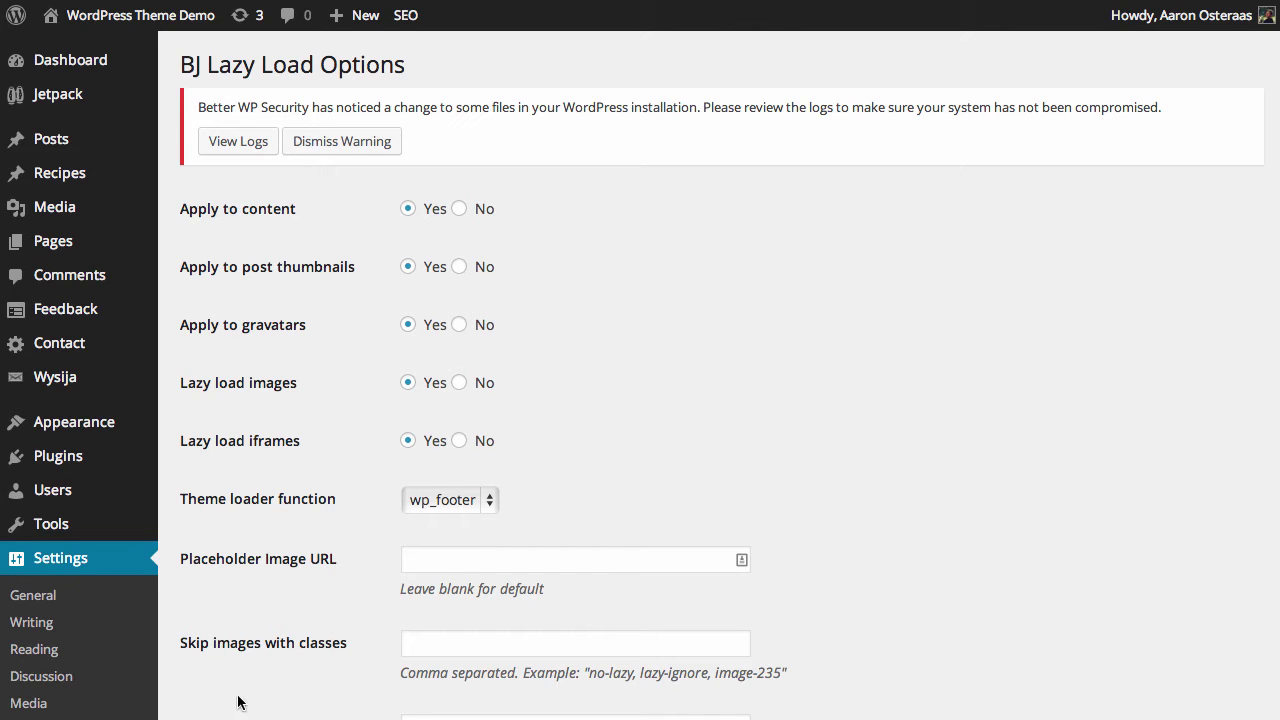
{"action": "left_click", "coordinate": [432, 561]}
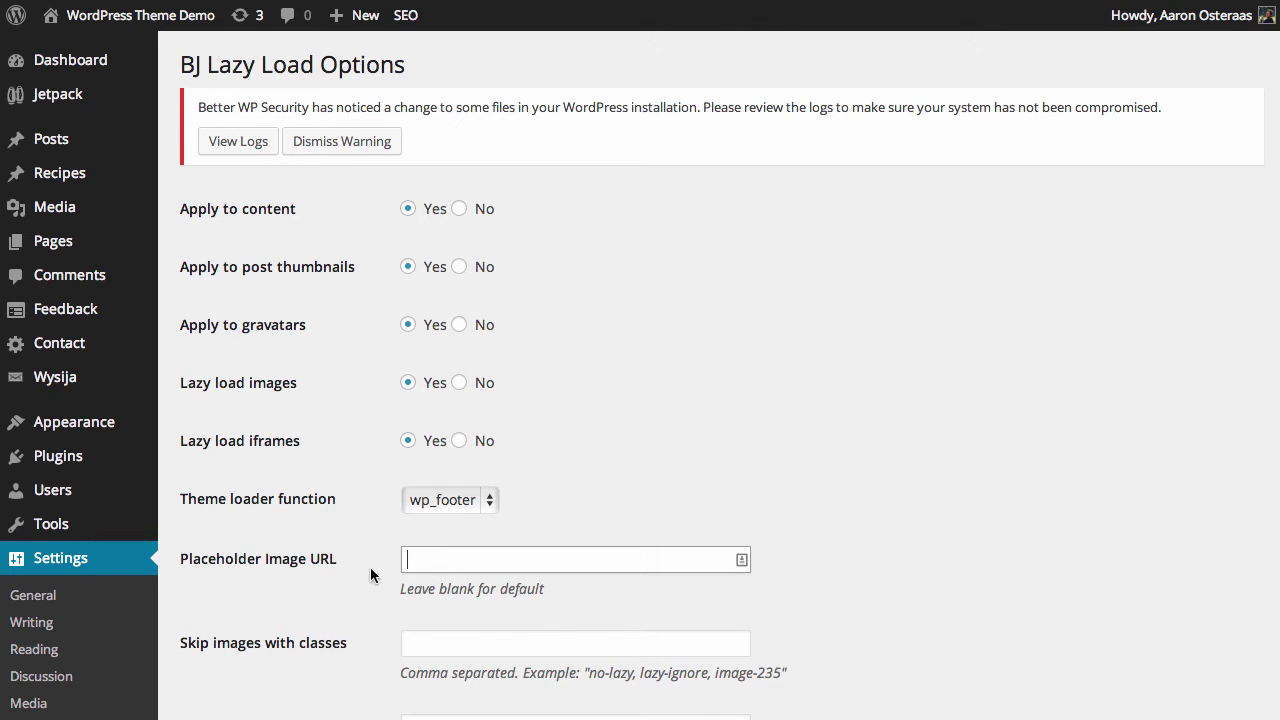
{"action": "scroll", "coordinate": [370, 567], "scroll_direction": "down", "scroll_amount": 1}
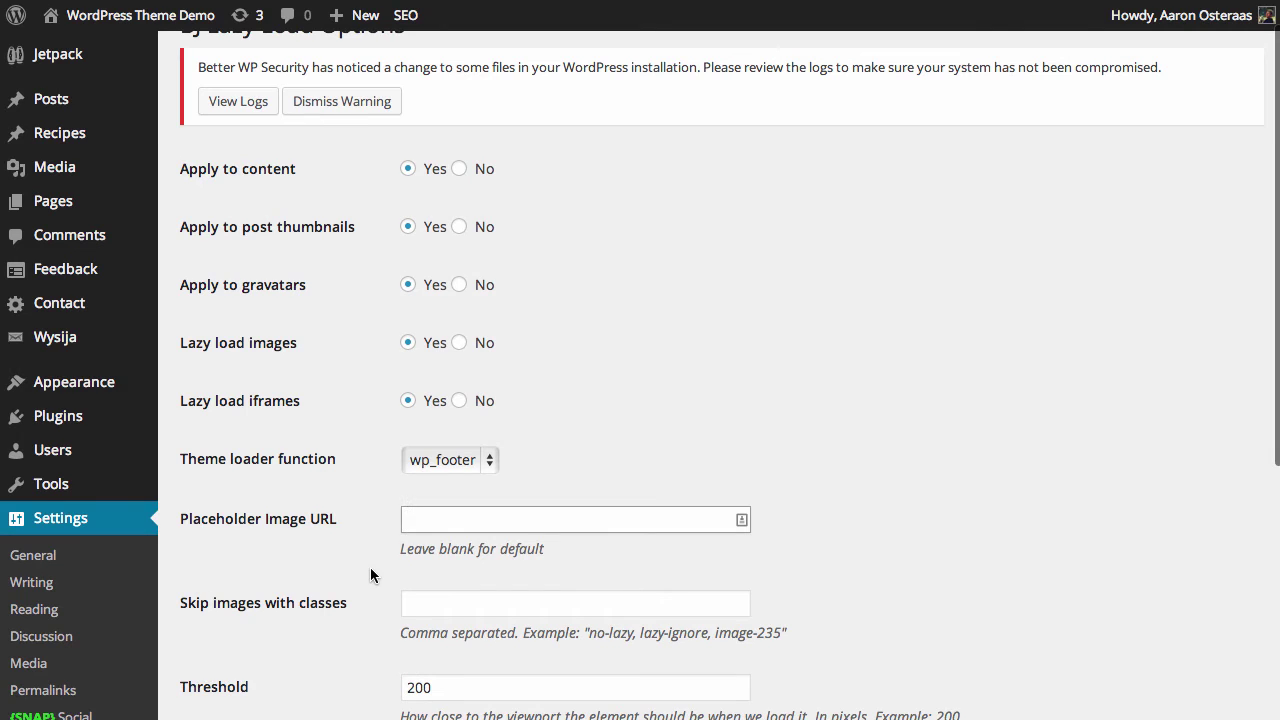
{"action": "scroll", "coordinate": [370, 575], "scroll_direction": "down", "scroll_amount": 5}
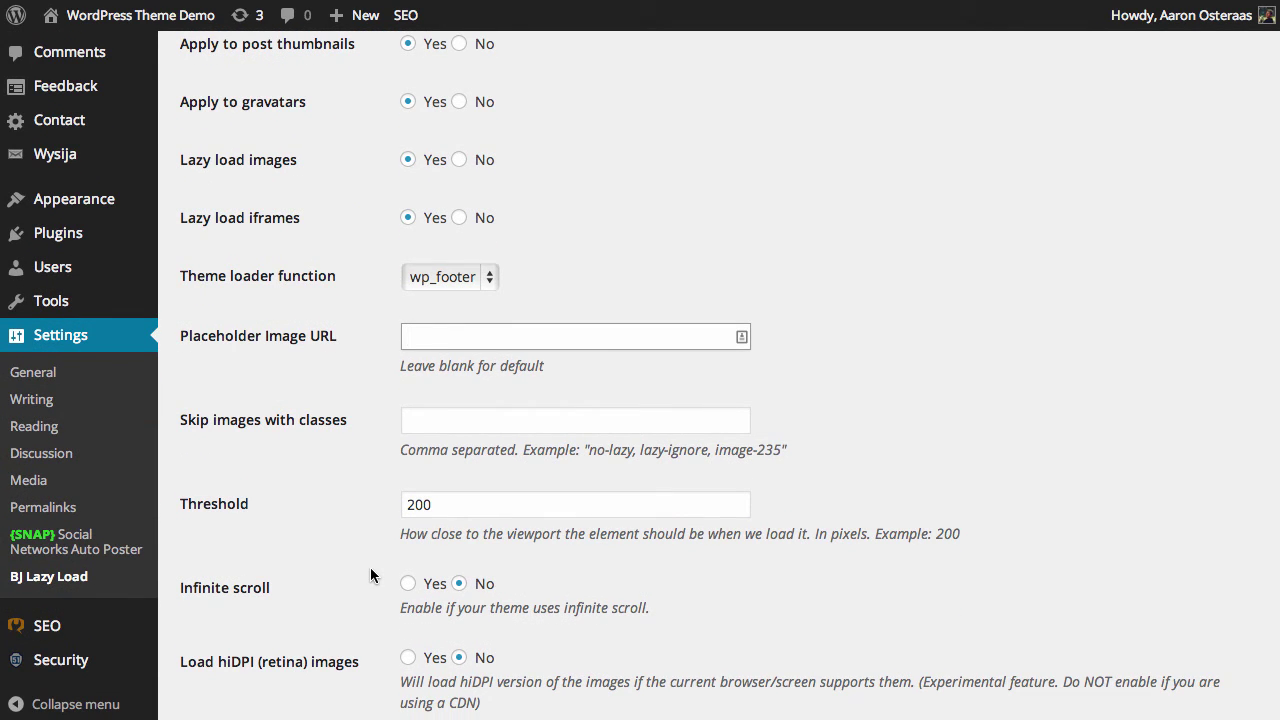
{"action": "left_click", "coordinate": [449, 423]}
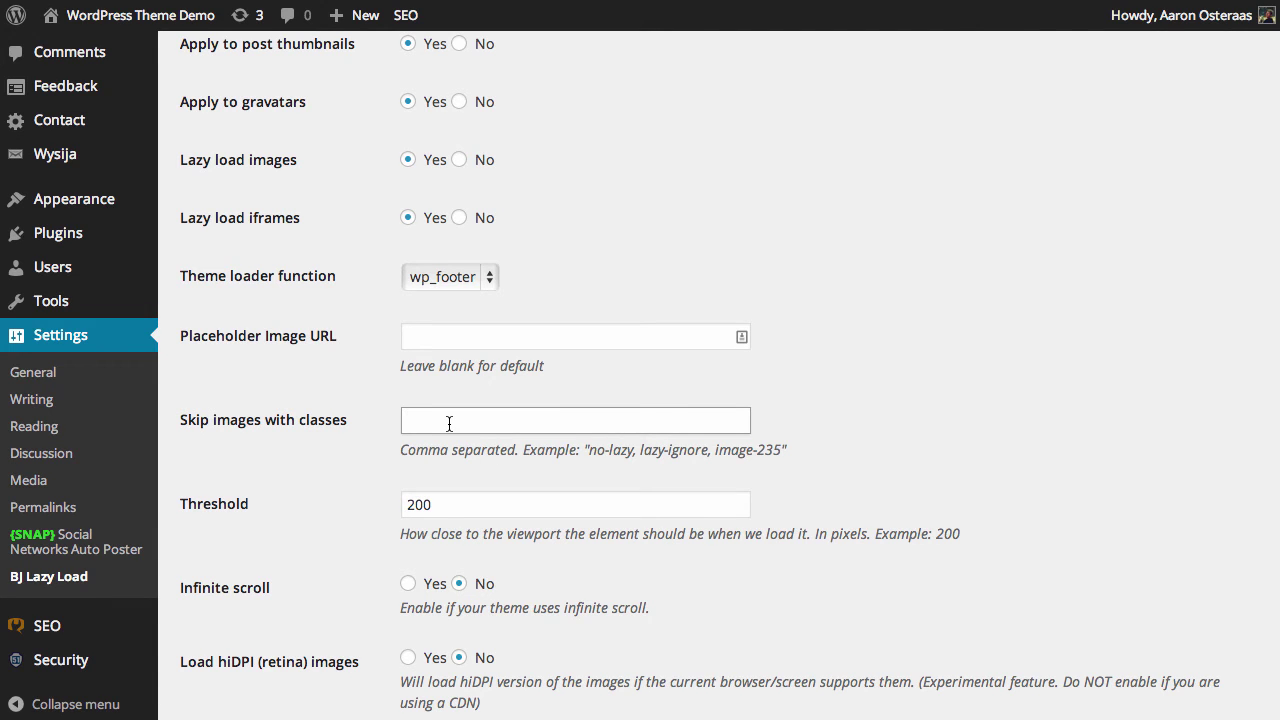
{"action": "scroll", "coordinate": [449, 423], "scroll_direction": "down", "scroll_amount": 5}
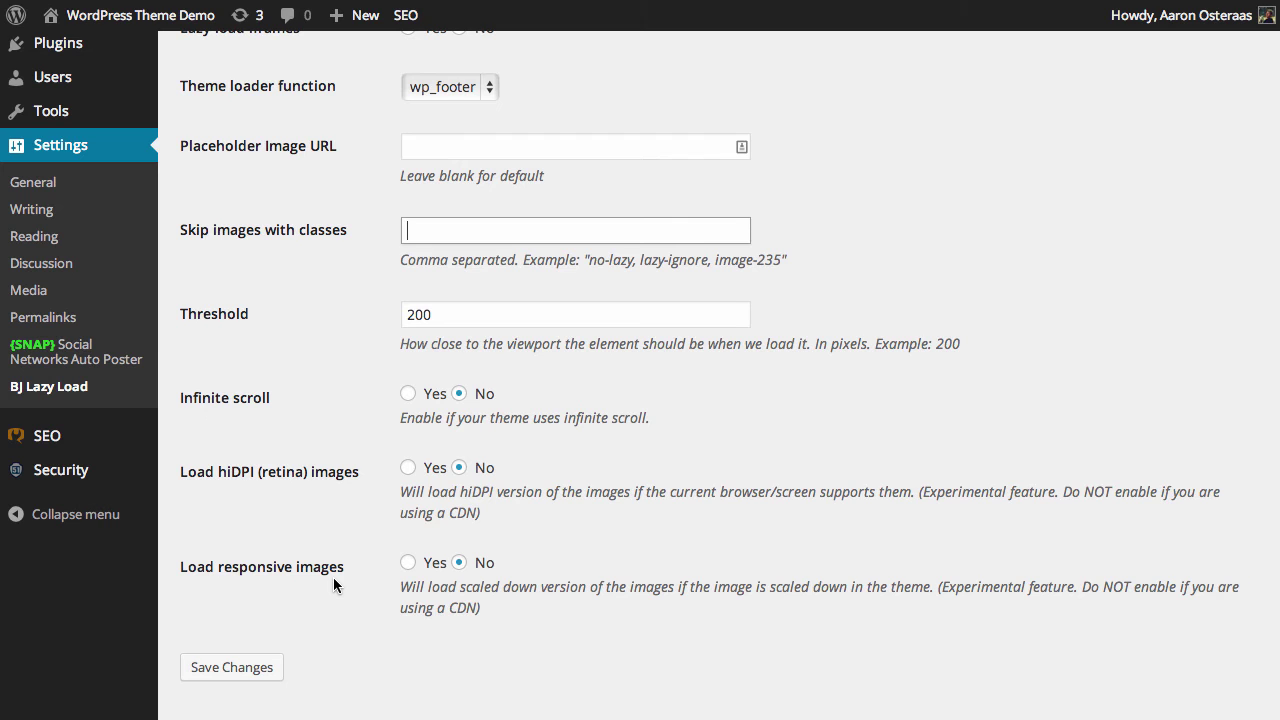
{"action": "scroll", "coordinate": [333, 577], "scroll_direction": "up", "scroll_amount": 10}
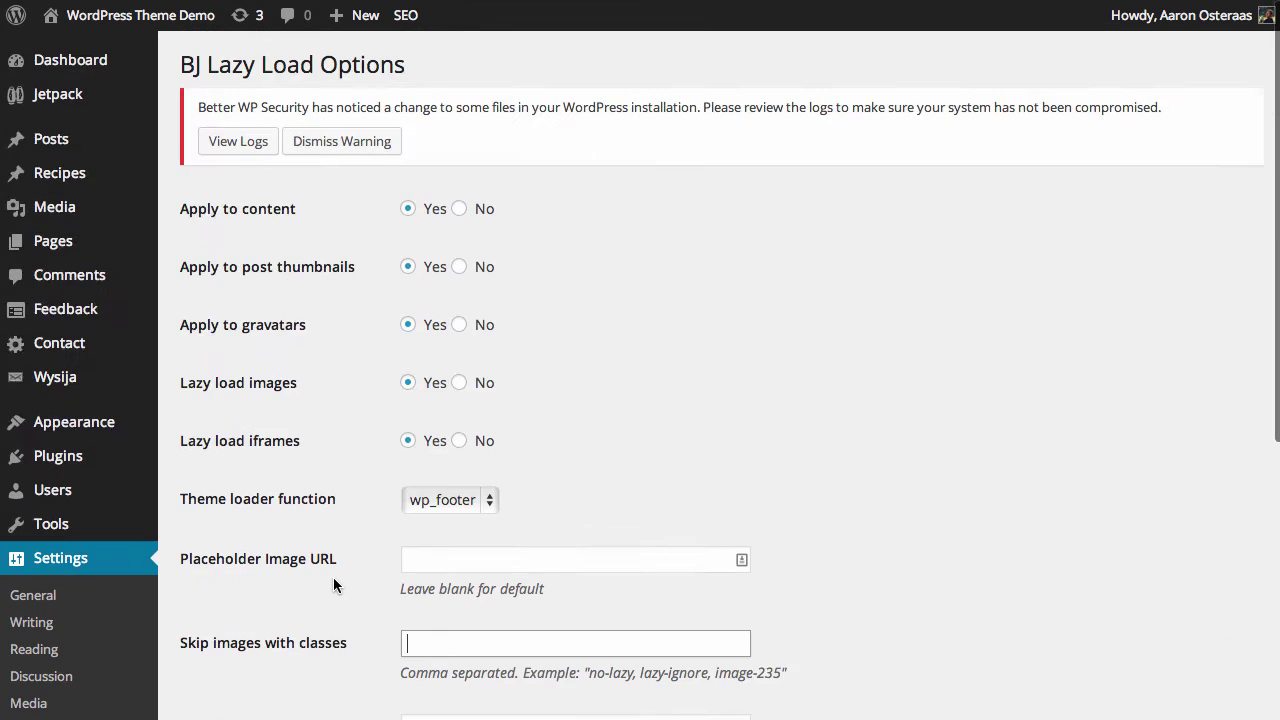
{"action": "key", "text": "Tab"}
Visit the site's home page and check how the post images load with BJ Lazy Load active.
{"action": "left_click", "coordinate": [140, 15]}
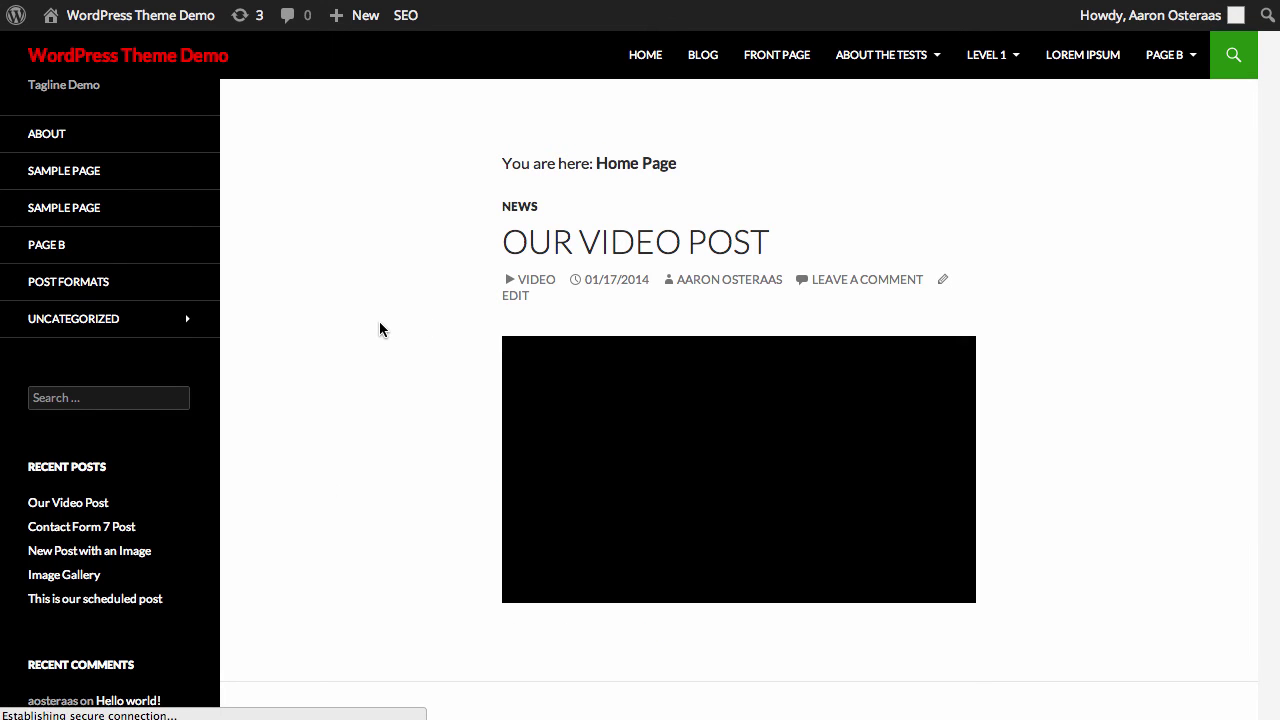
{"action": "scroll", "coordinate": [380, 323], "scroll_direction": "down", "scroll_amount": 15}
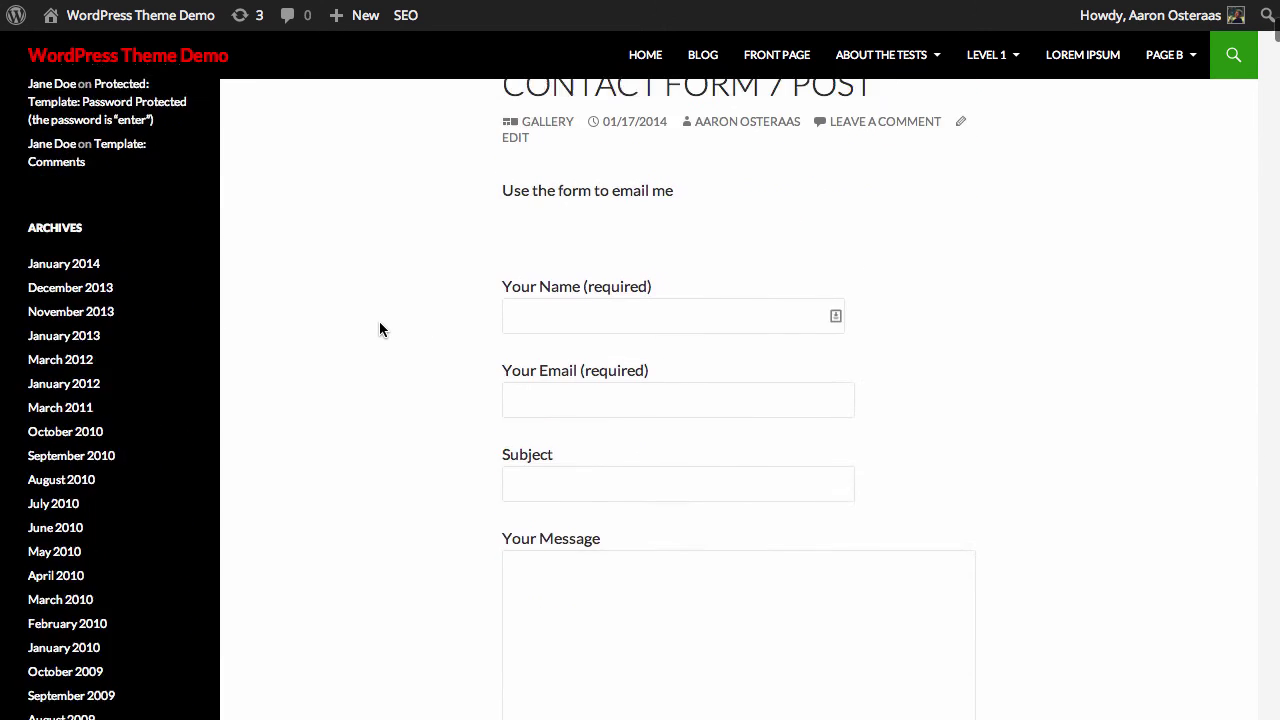
{"action": "scroll", "coordinate": [379, 321], "scroll_direction": "down", "scroll_amount": 6}
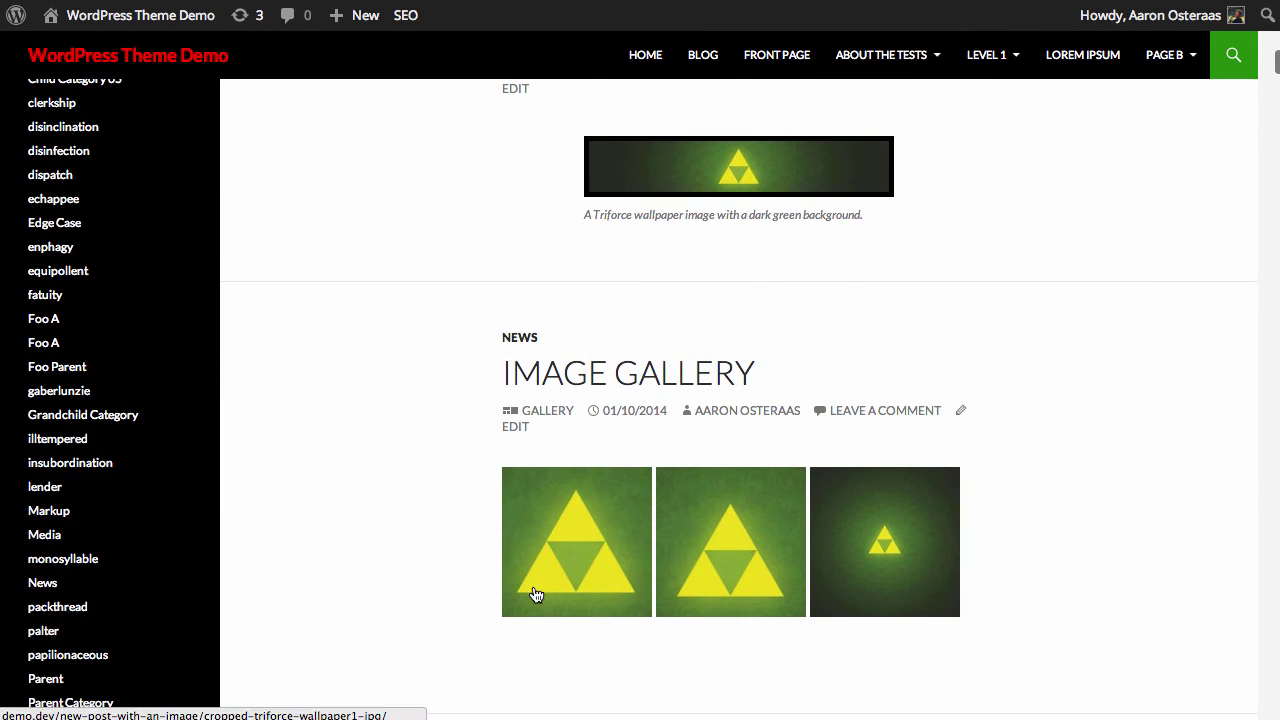
{"action": "scroll", "coordinate": [481, 562], "scroll_direction": "down", "scroll_amount": 20}
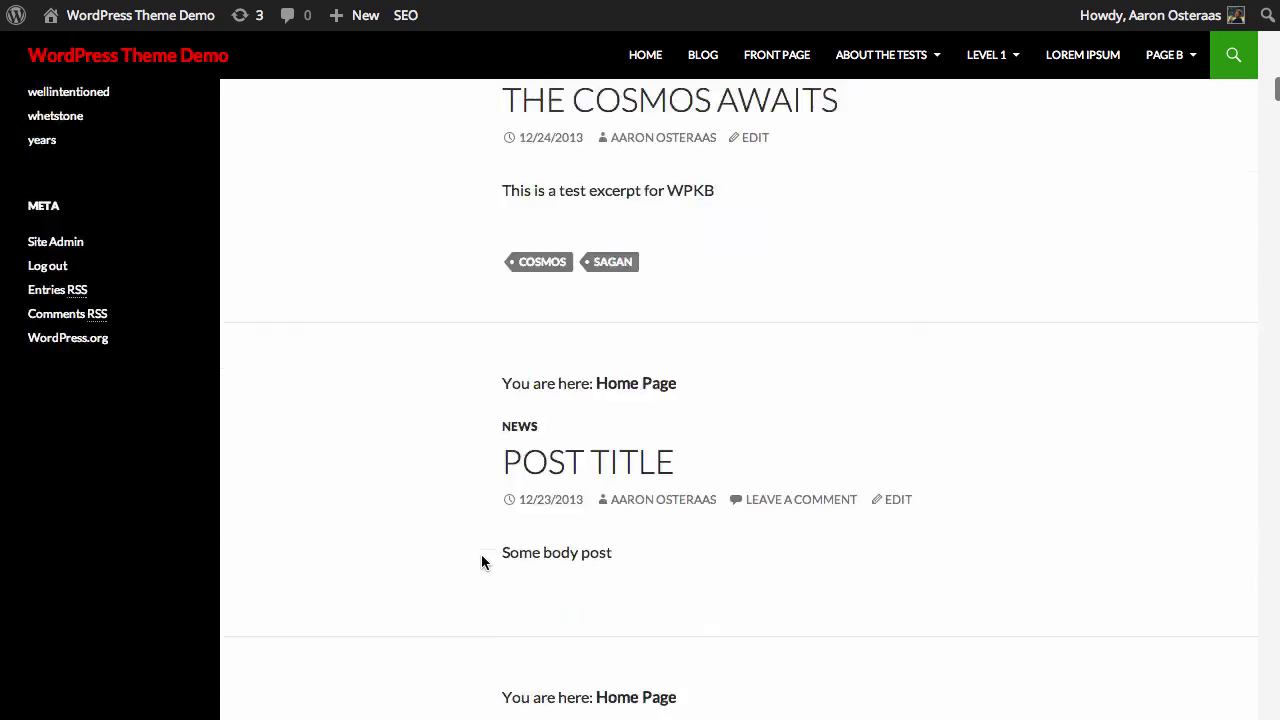
{"action": "scroll", "coordinate": [481, 562], "scroll_direction": "down", "scroll_amount": 5}
{"action": "scroll", "coordinate": [481, 562], "scroll_direction": "up", "scroll_amount": 20}
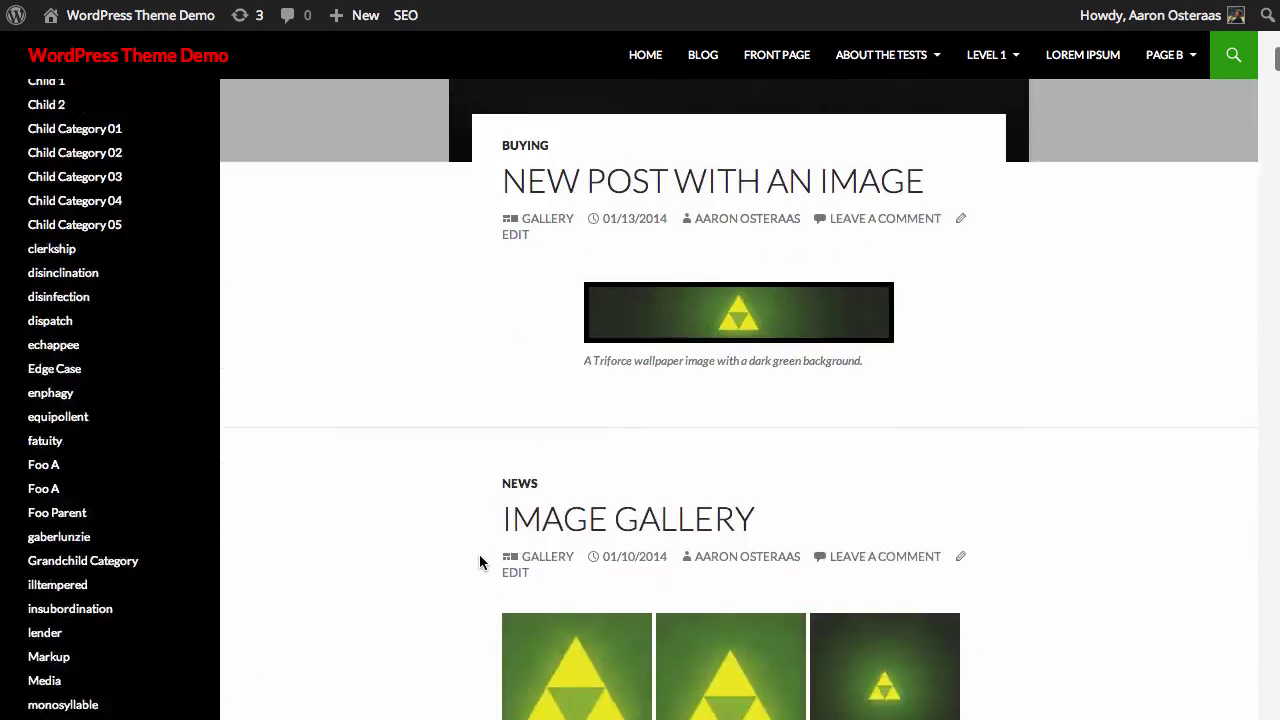